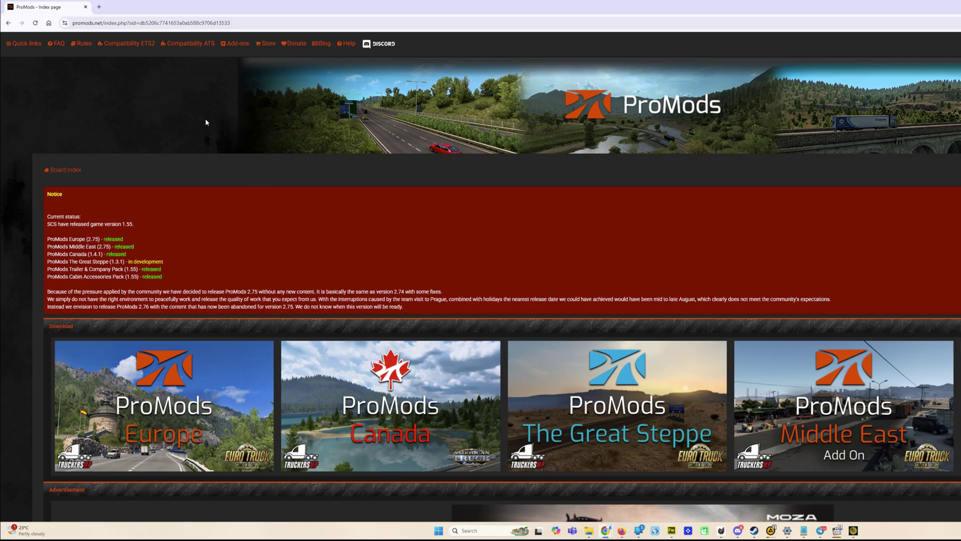
Open the ETS2 compatibility page and generate the ProMods 2.75 def file with the preset options for Euro Truck Simulator 2
left_click(138, 46)
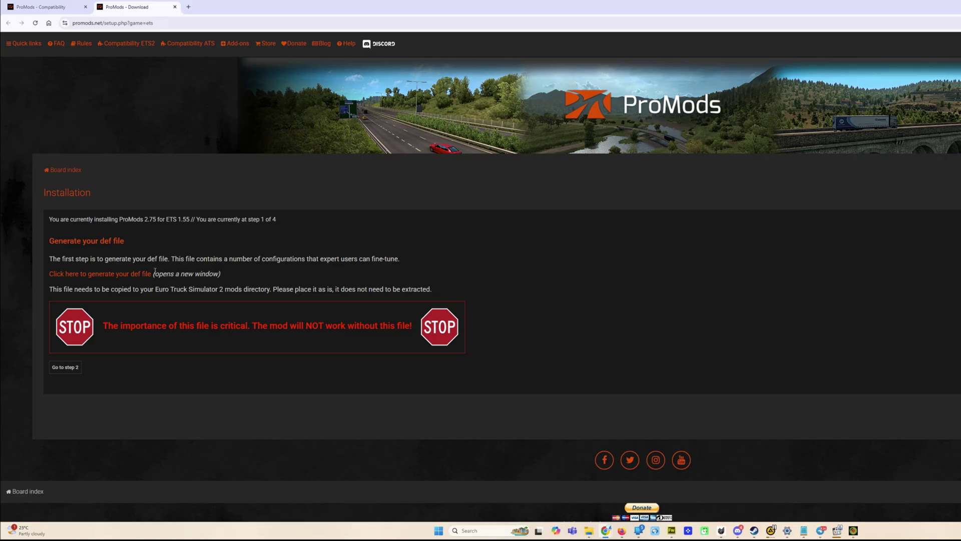
left_click(119, 279)
scroll(169, 275, "down", 2)
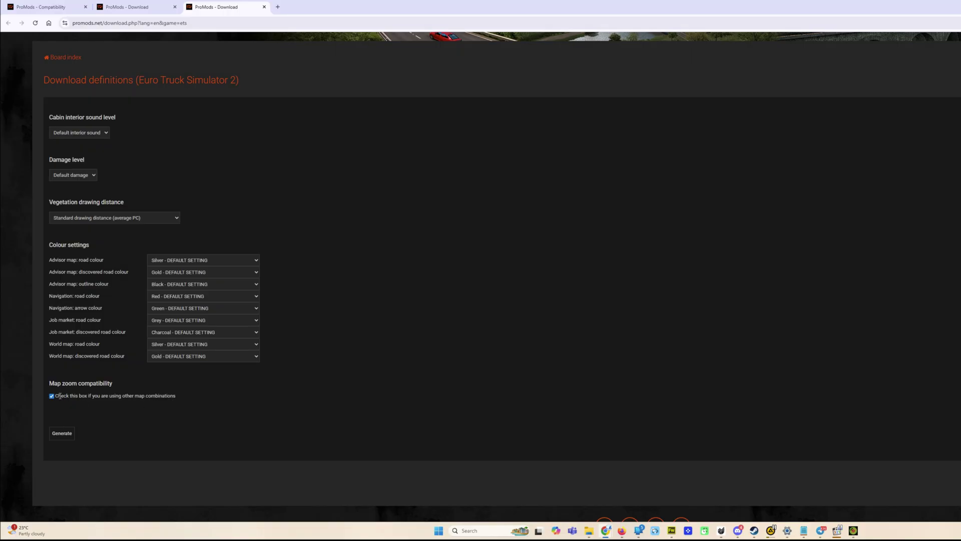
left_click(71, 433)
left_click(544, 277)
scroll(552, 260, "up", 3)
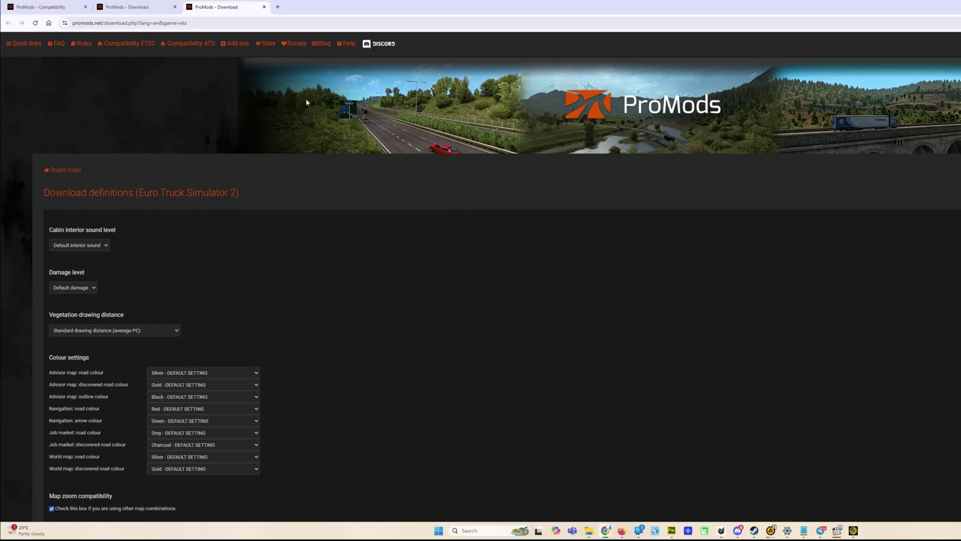
left_click(265, 7)
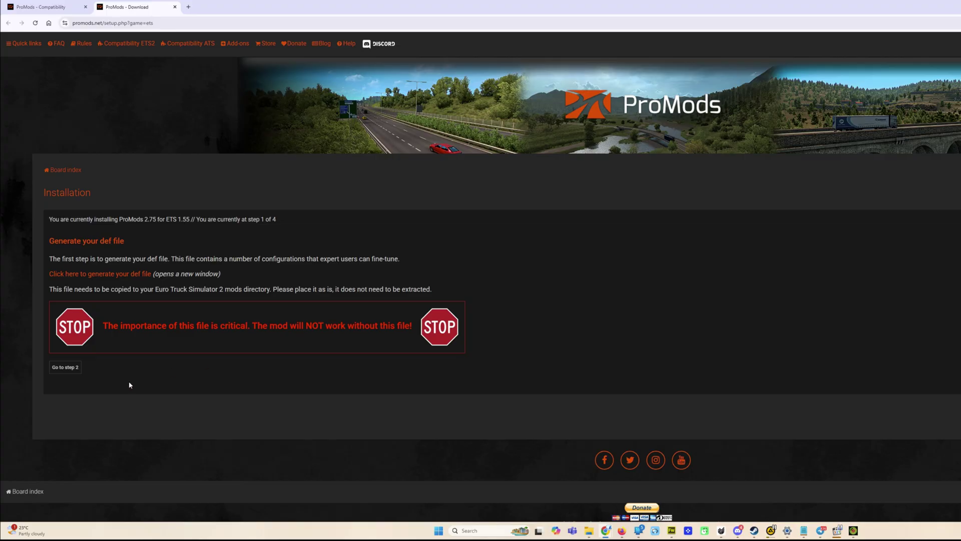
Continue to installation step 2 and choose the Standard Download option with 13 files
left_click(75, 368)
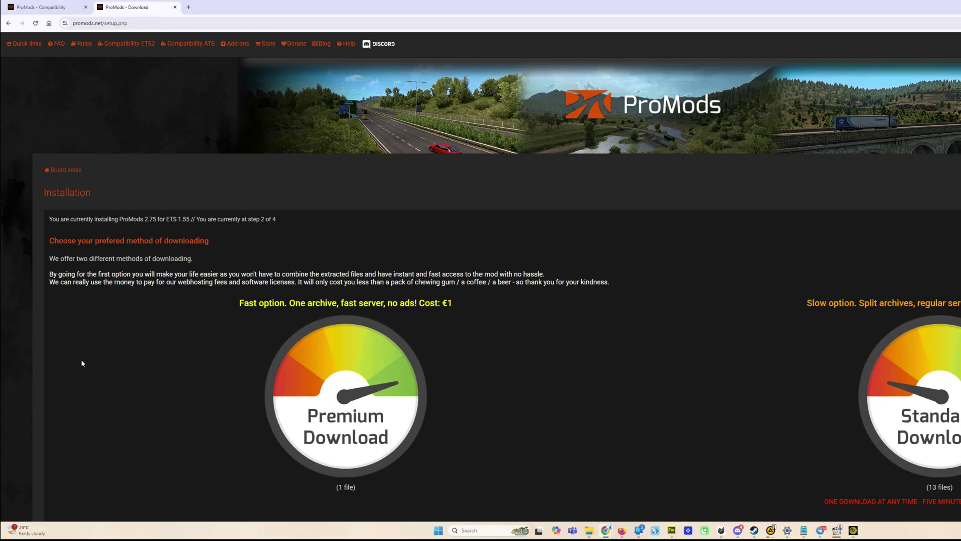
scroll(597, 256, "down", 2)
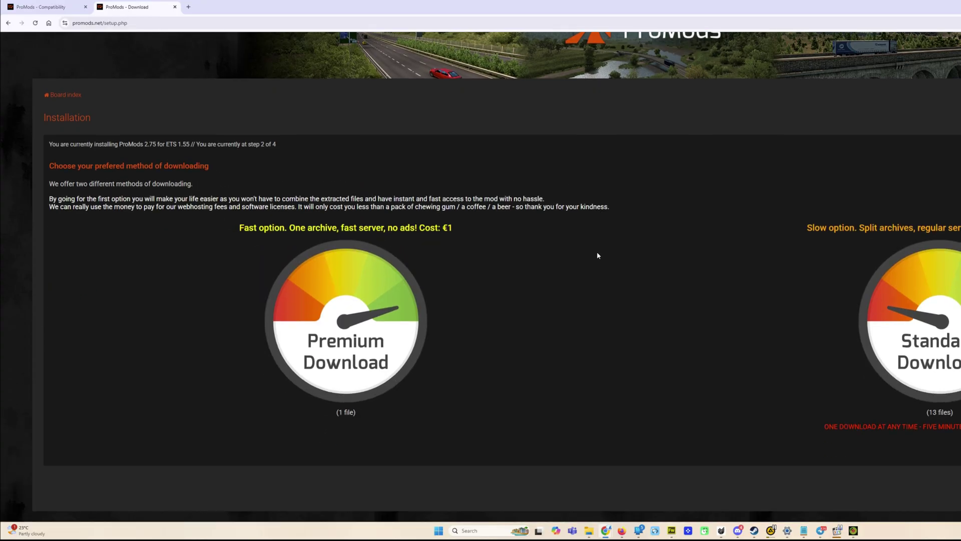
scroll(598, 255, "down", 2)
scroll(603, 260, "up", 4)
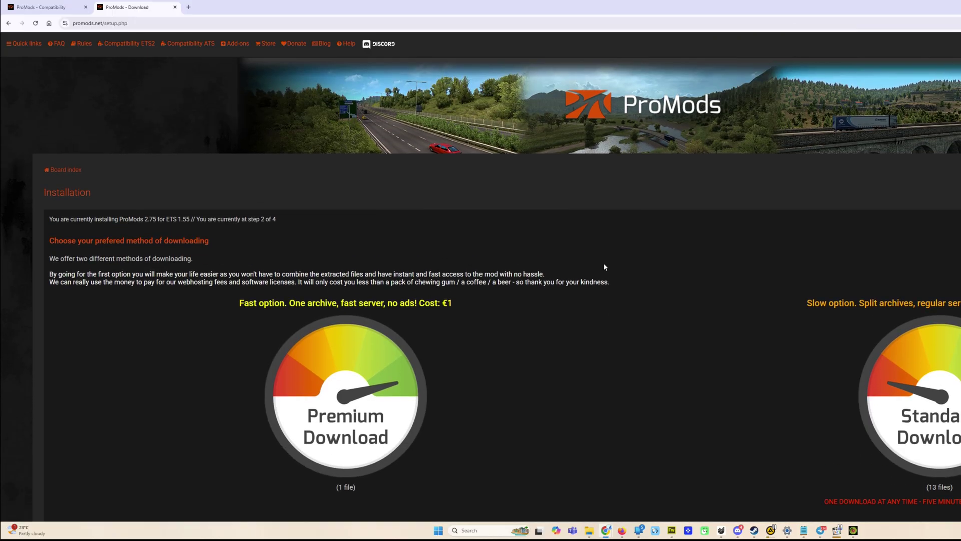
scroll(605, 267, "down", 2)
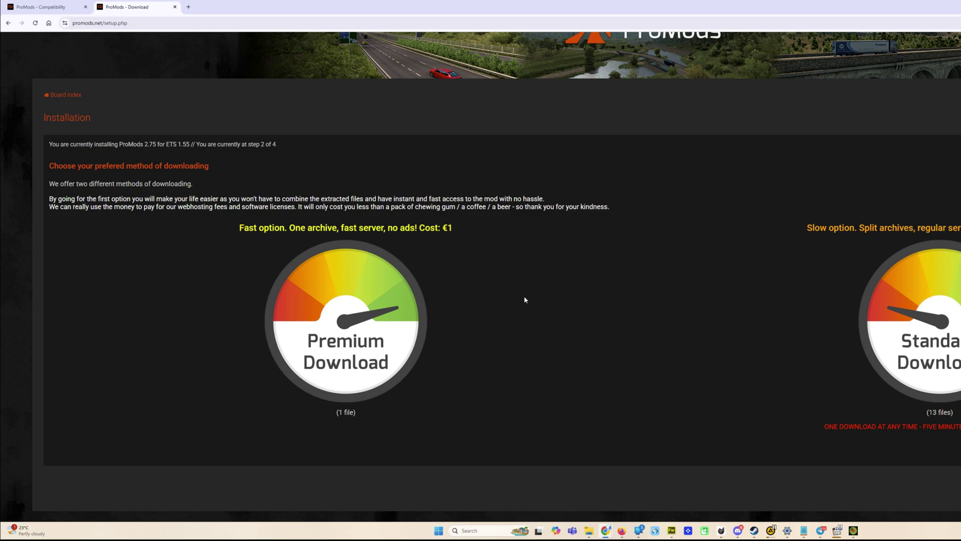
scroll(525, 300, "up", 2)
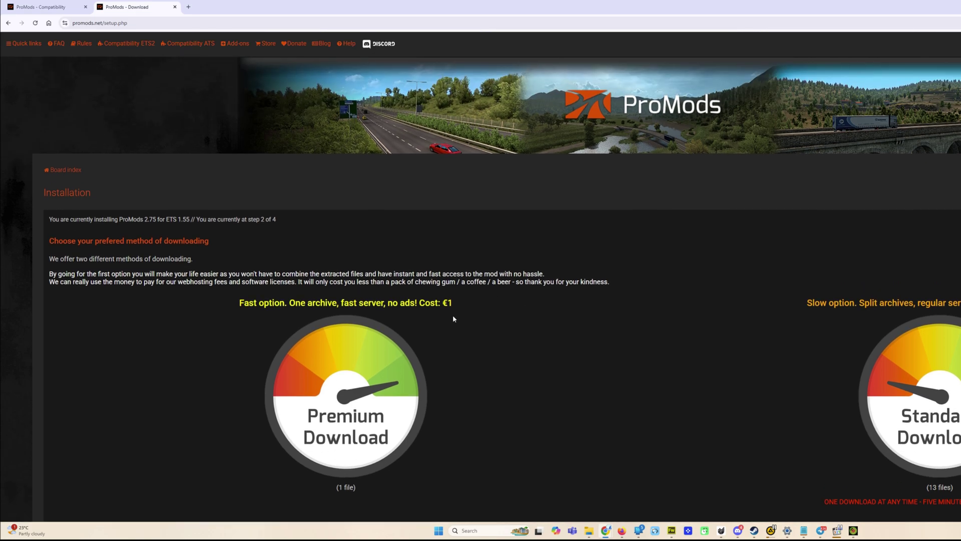
scroll(525, 323, "down", 2)
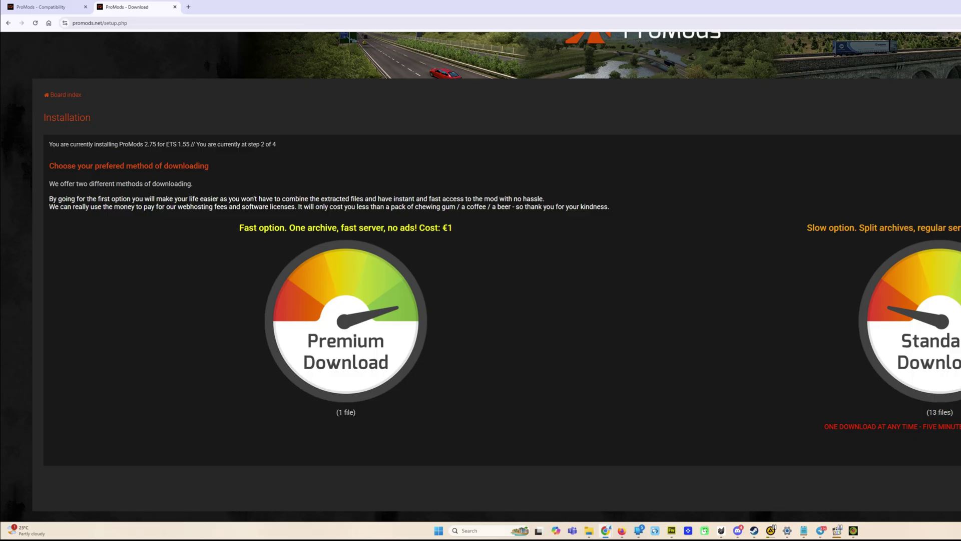
scroll(481, 276, "up", 1)
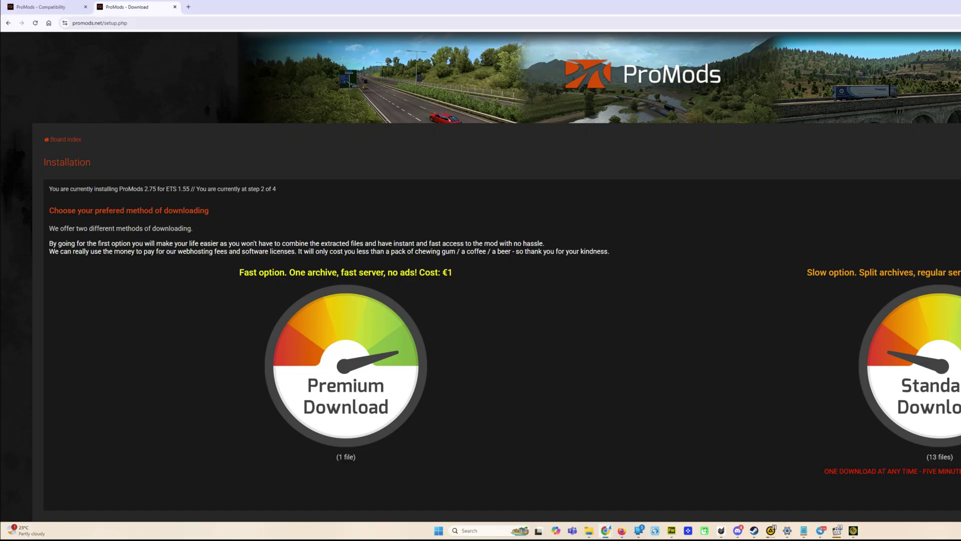
scroll(943, 395, "down", 2)
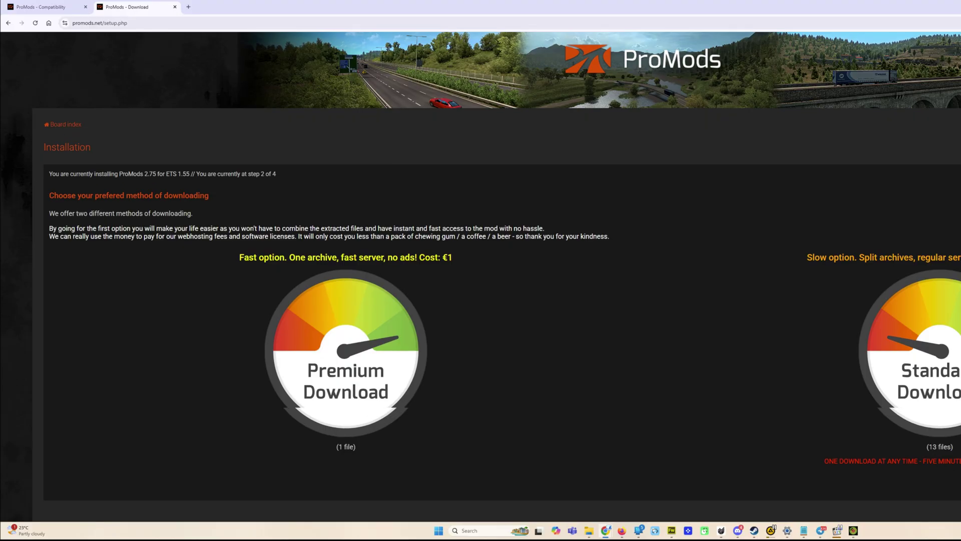
scroll(943, 395, "up", 3)
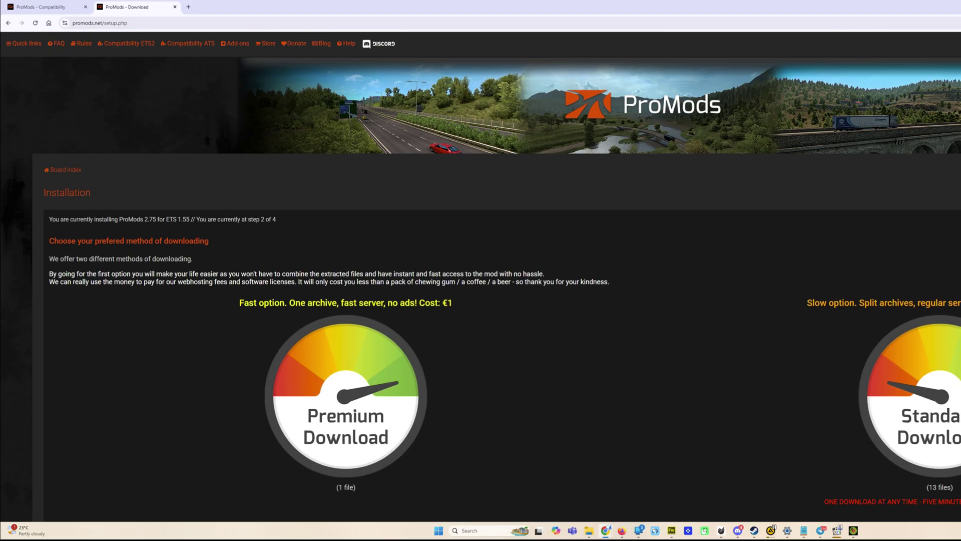
left_click(946, 391)
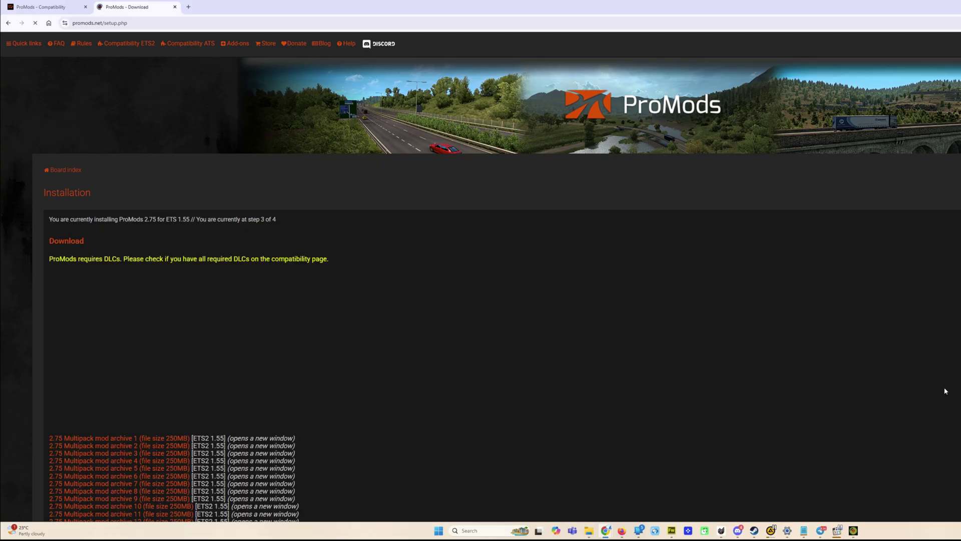
Request the download of 2.75 Multipack mod archive 1 and complete the human verification check
scroll(390, 282, "down", 3)
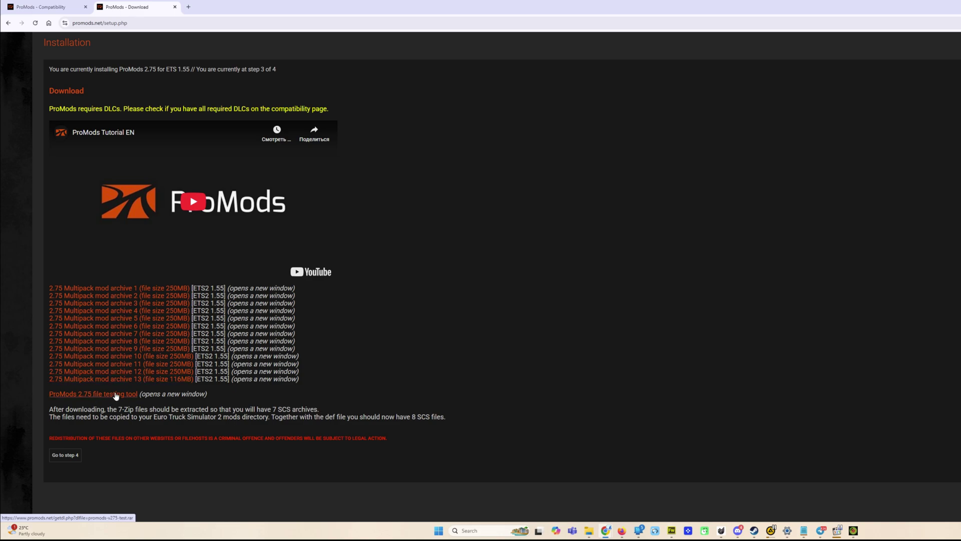
scroll(231, 364, "up", 1)
scroll(230, 363, "up", 1)
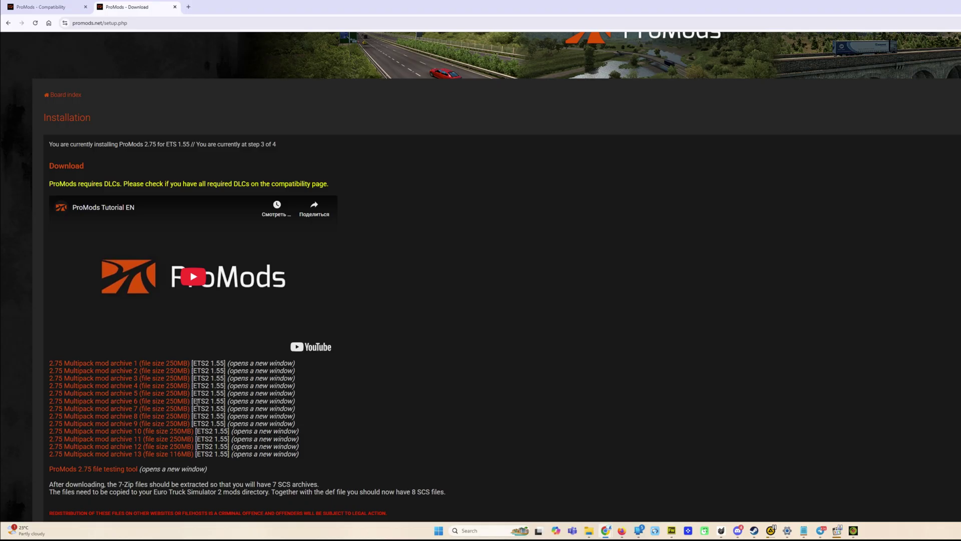
scroll(211, 388, "down", 2)
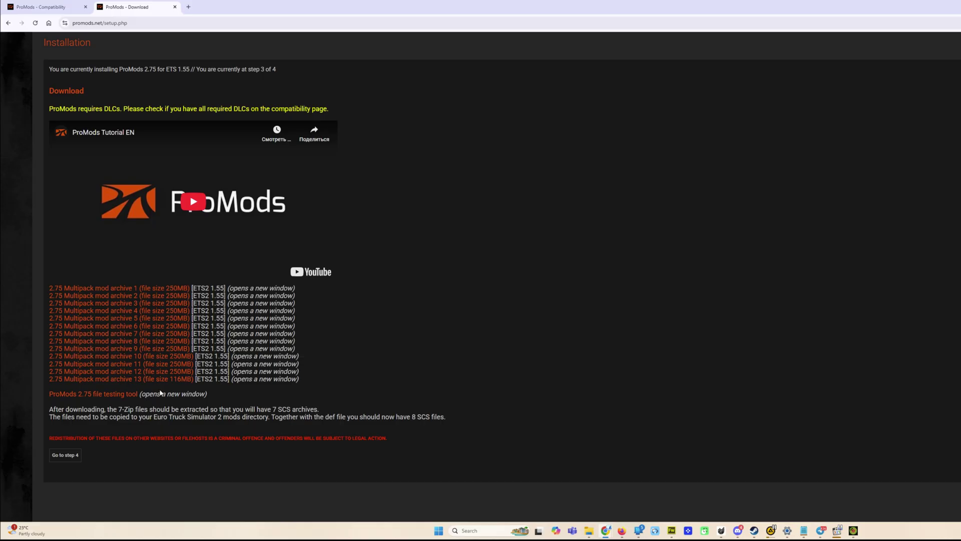
left_click(167, 289)
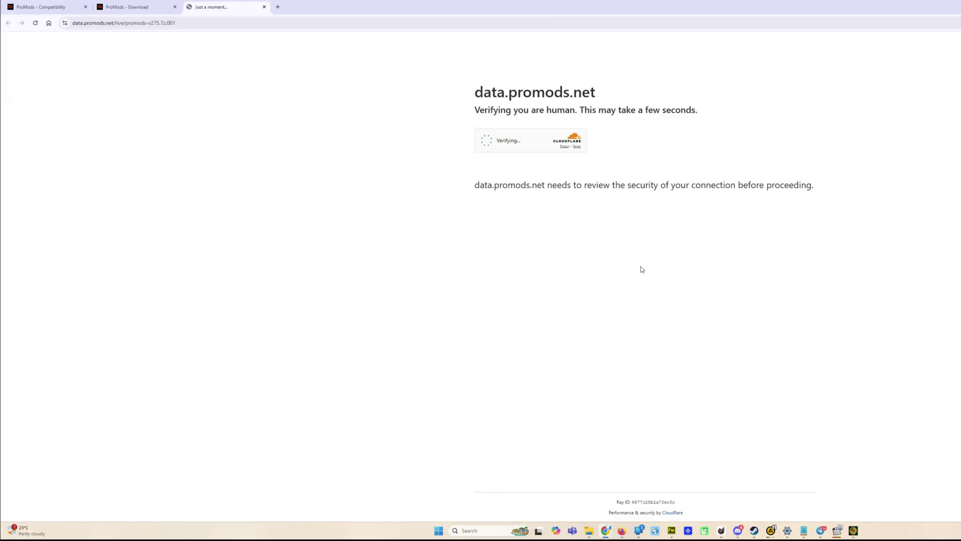
left_click(485, 140)
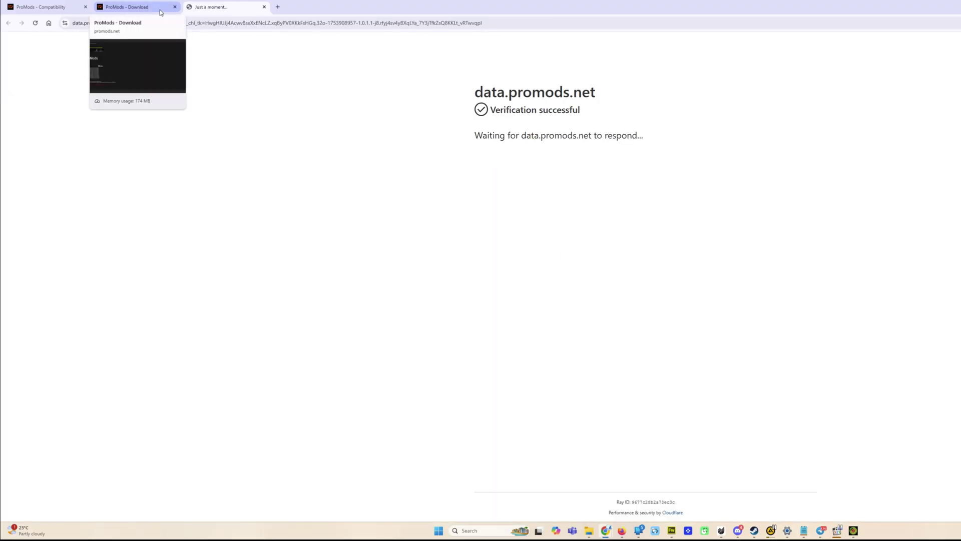
Request the downloads of 2.75 Multipack mod archives 2 and 3 from the installation page, reloading archive 2's page after the waiting period
left_click(161, 12)
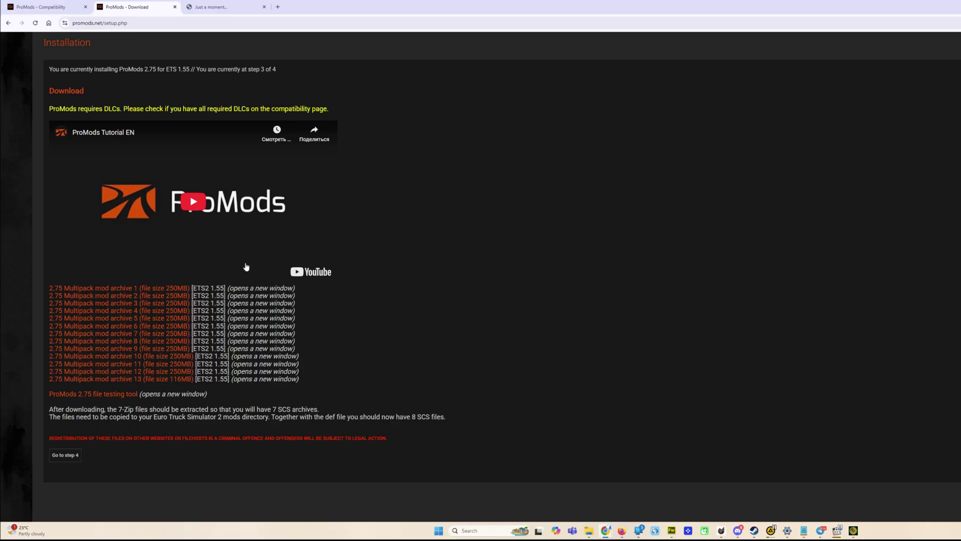
left_click(179, 295)
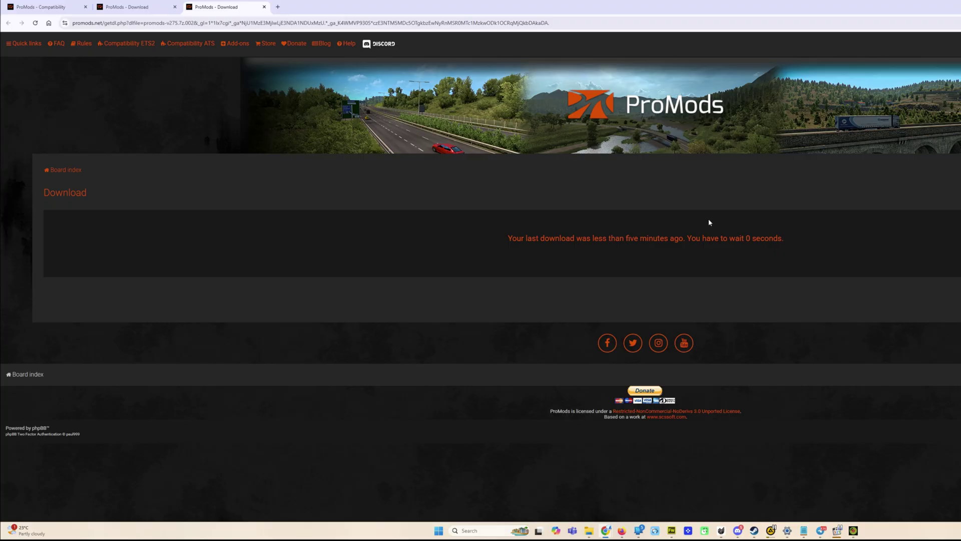
left_click(35, 23)
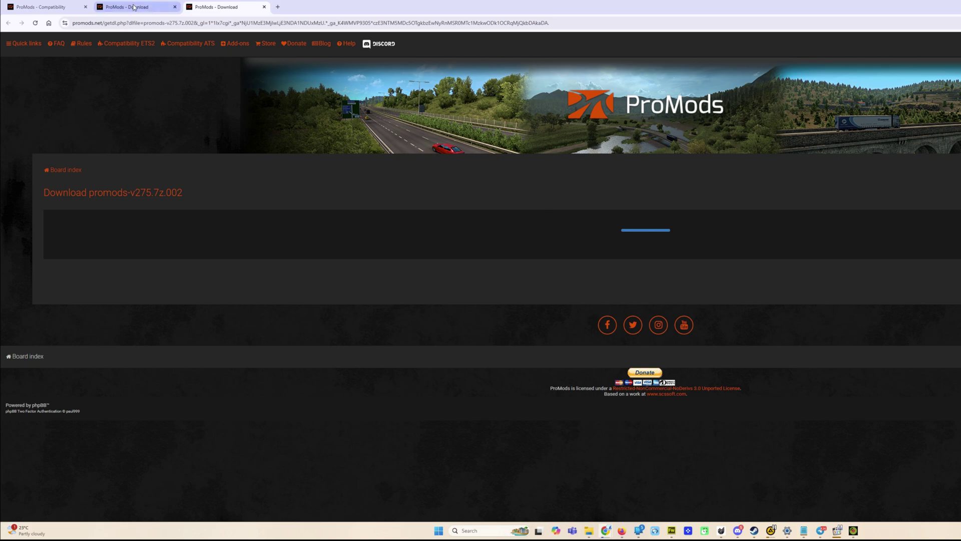
key("ctrl+shift+Tab")
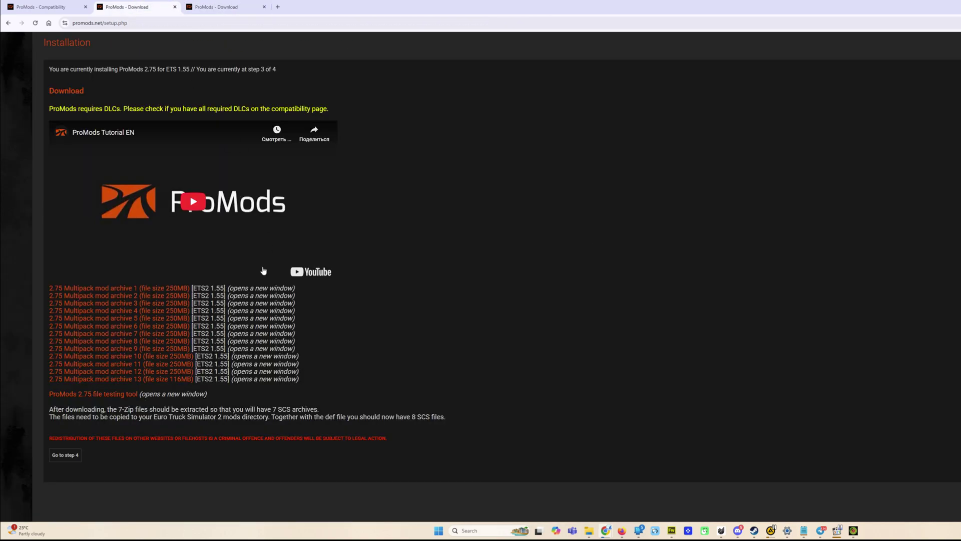
left_click(174, 303)
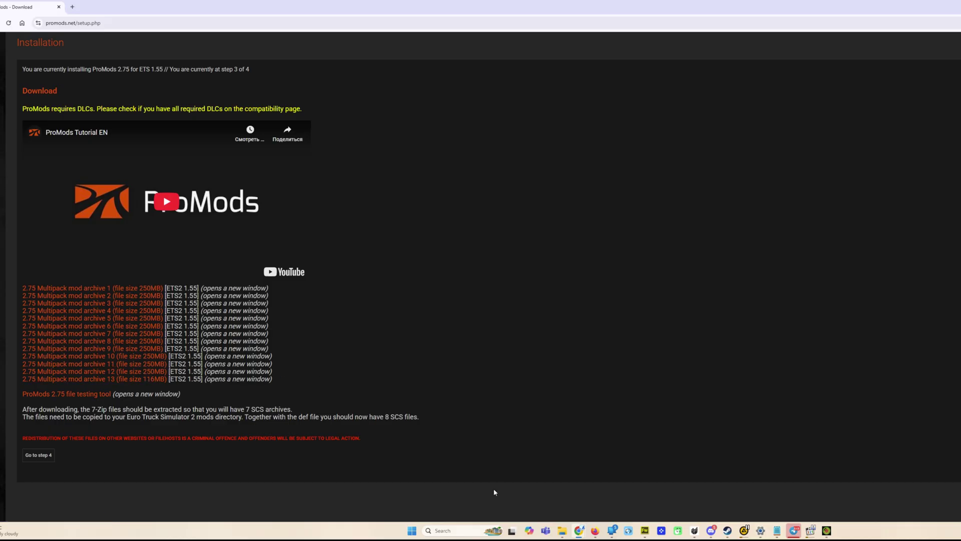
Switch to the Downloads folder in File Explorer and open the promods-v275.7z.001 archive in 7-Zip
mouse_move(562, 530)
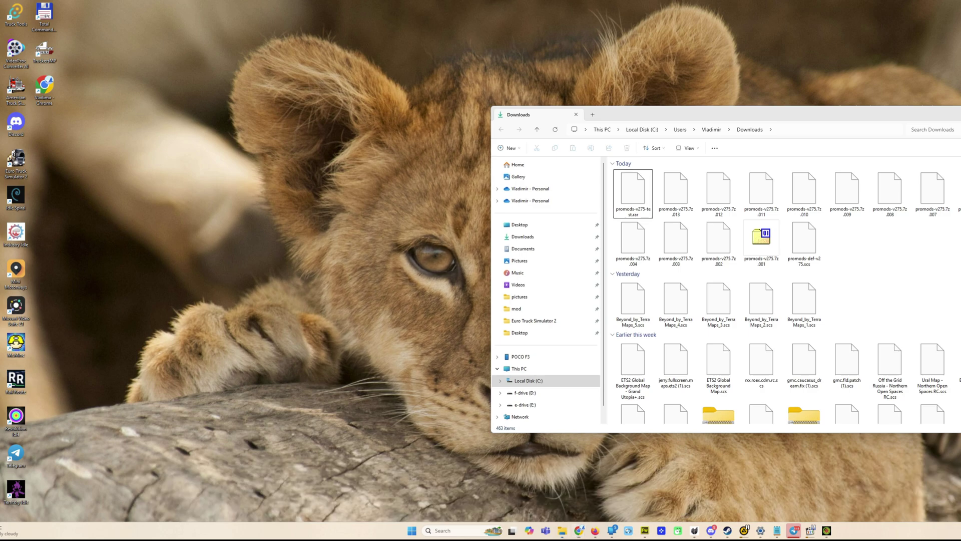
left_click(473, 494)
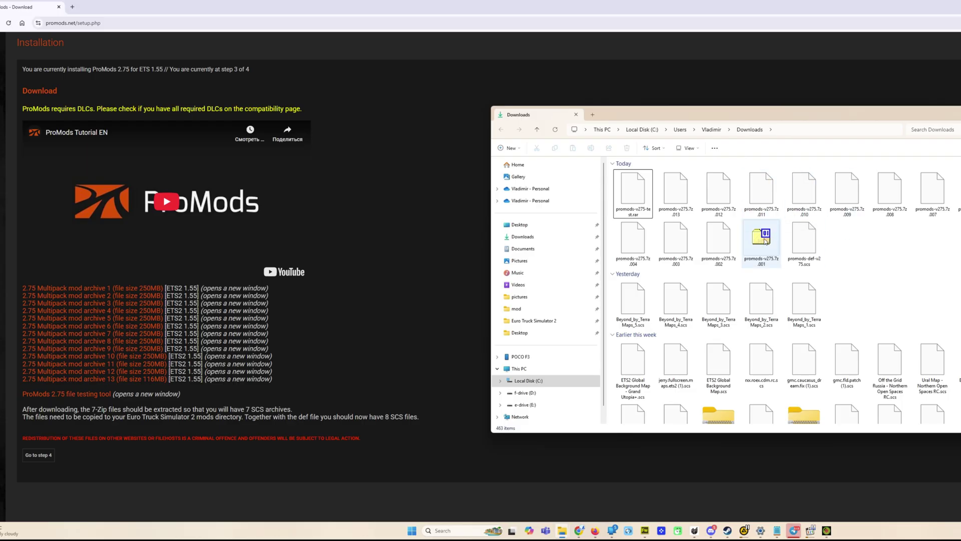
left_click_drag(810, 111, 625, 120)
right_click(587, 236)
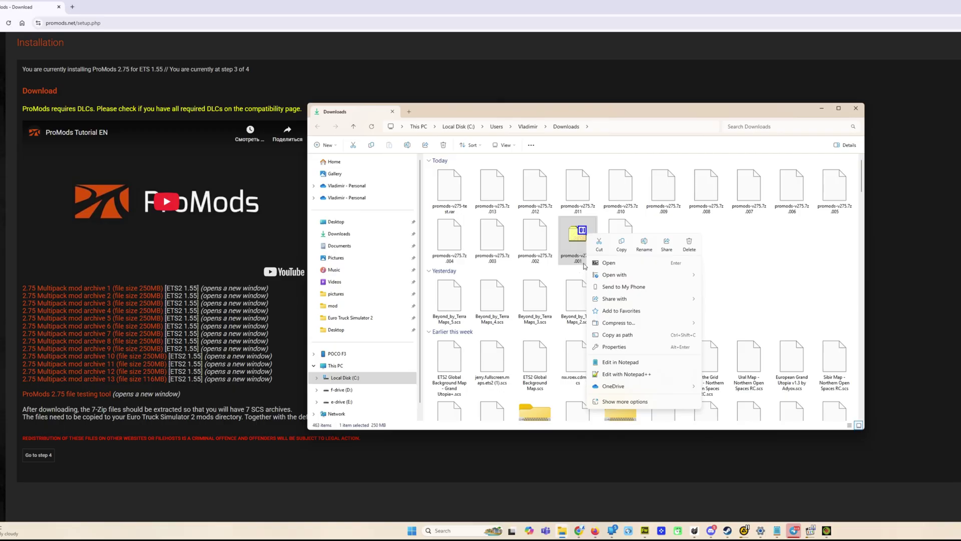
left_click(630, 265)
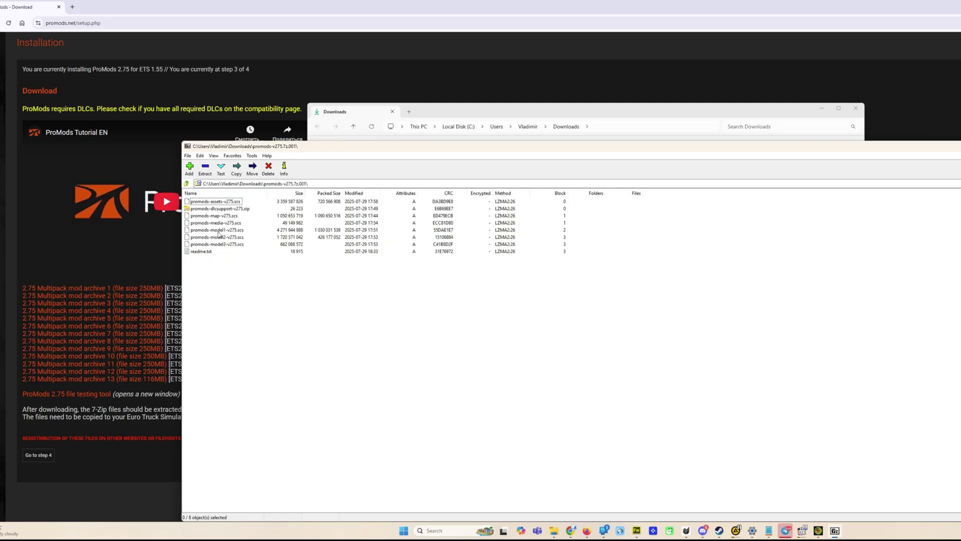
Extract all files of the archive into a promods275 folder inside Downloads
left_click(206, 169)
left_click(593, 233)
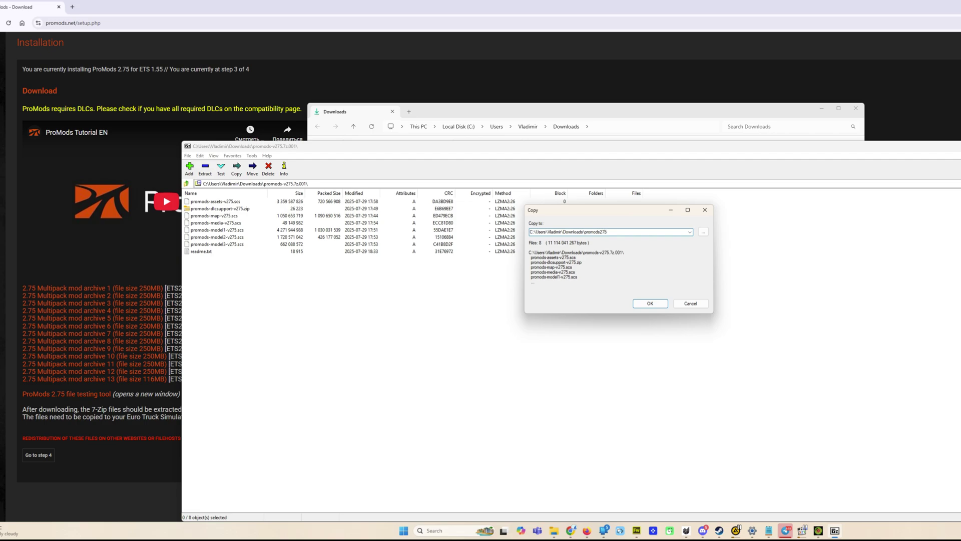
left_click(650, 304)
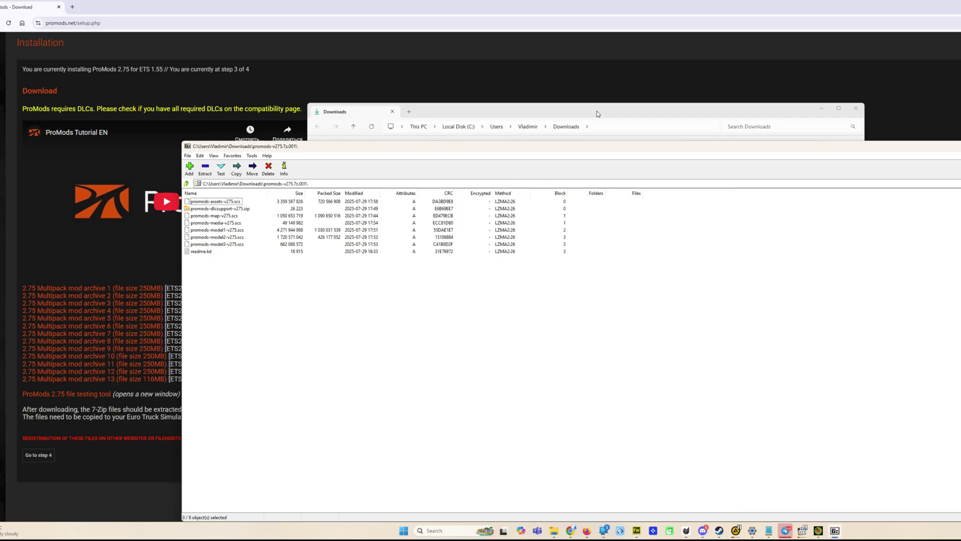
Return to the Downloads folder in File Explorer, refresh it and open the promods275 folder to check the extracted files
left_click(598, 114)
right_click(712, 246)
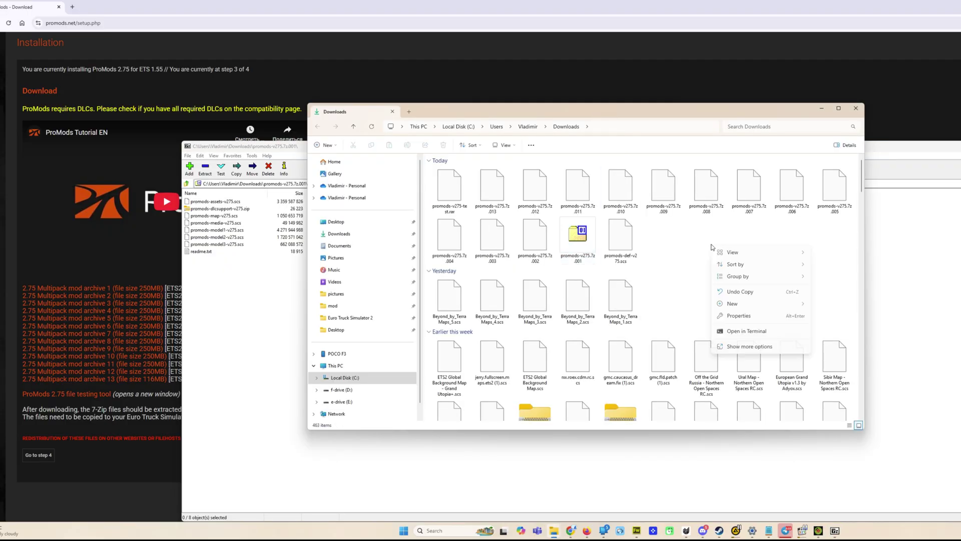
left_click(751, 346)
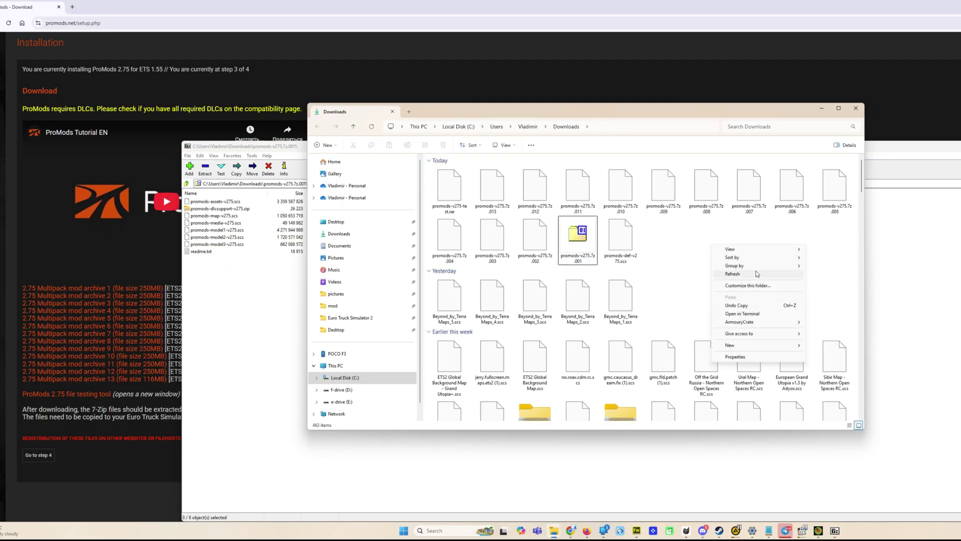
left_click(757, 274)
double_click(664, 235)
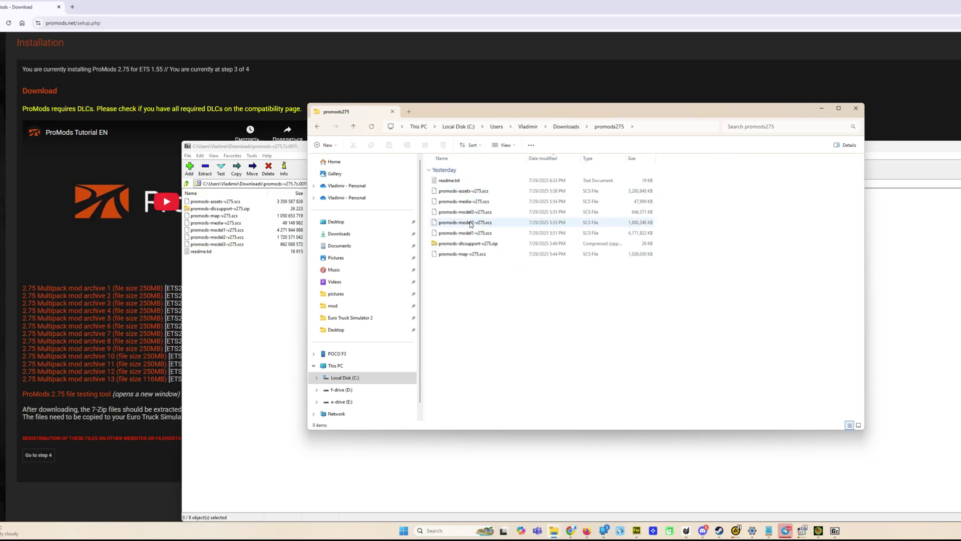
Move promods-def-v275.scs from the Downloads folder into the promods275 folder and open that folder
left_click(566, 126)
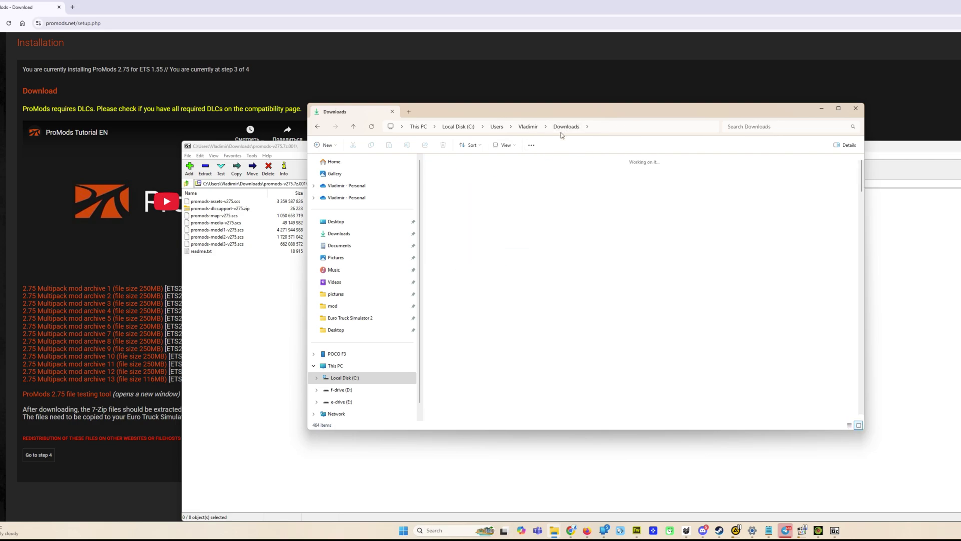
left_click(624, 245)
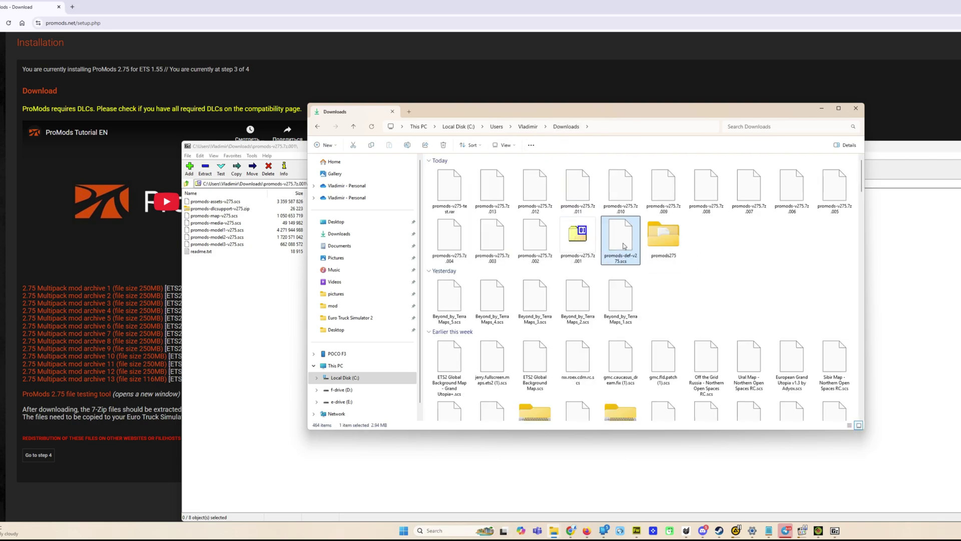
double_click(661, 244)
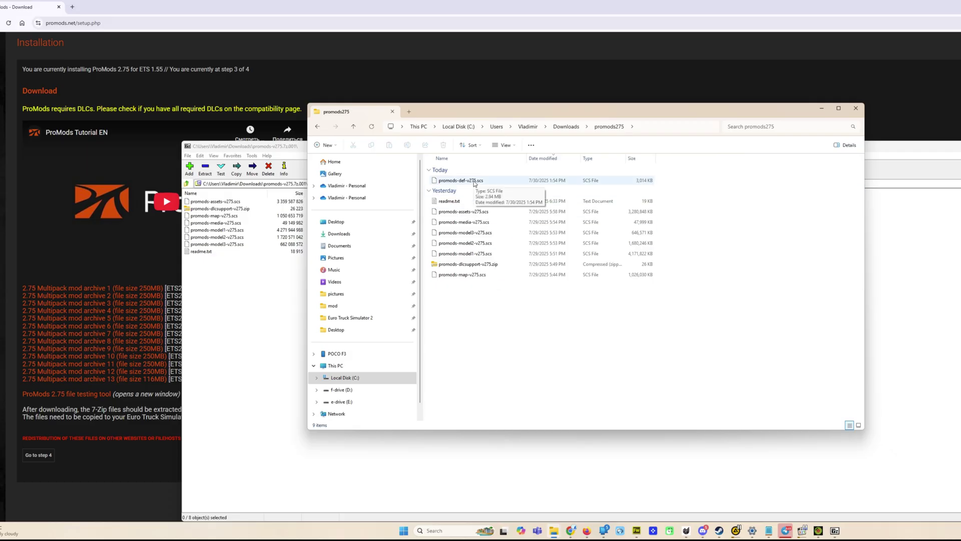
Copy every file in the promods275 folder except readme.txt, including the definition file and promods-dlcsupport-v275.zip
left_click(474, 180, "ctrl")
left_click(476, 211, "ctrl")
left_click(477, 221, "ctrl")
left_click(479, 232, "ctrl")
left_click(480, 243, "ctrl")
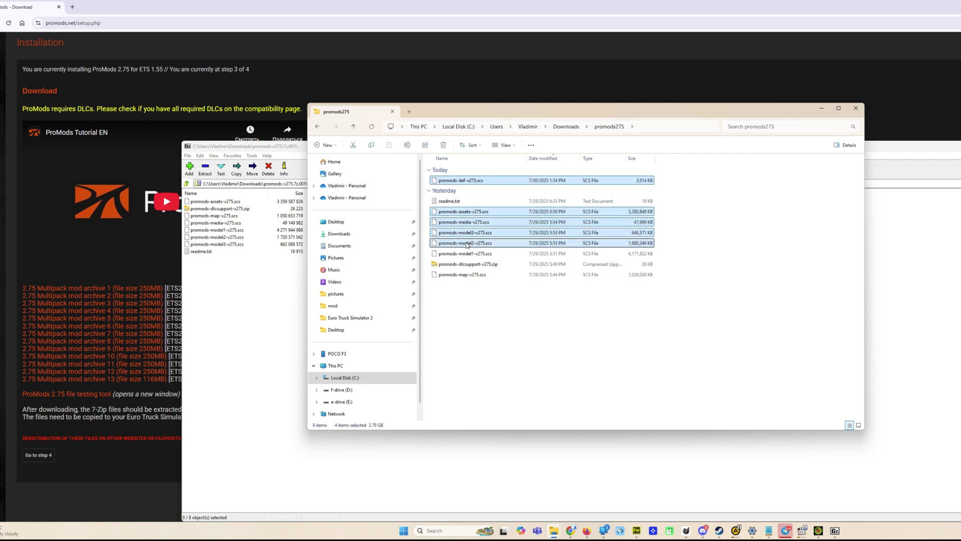
left_click(481, 253, "ctrl")
left_click(486, 275, "ctrl")
key("ctrl+c")
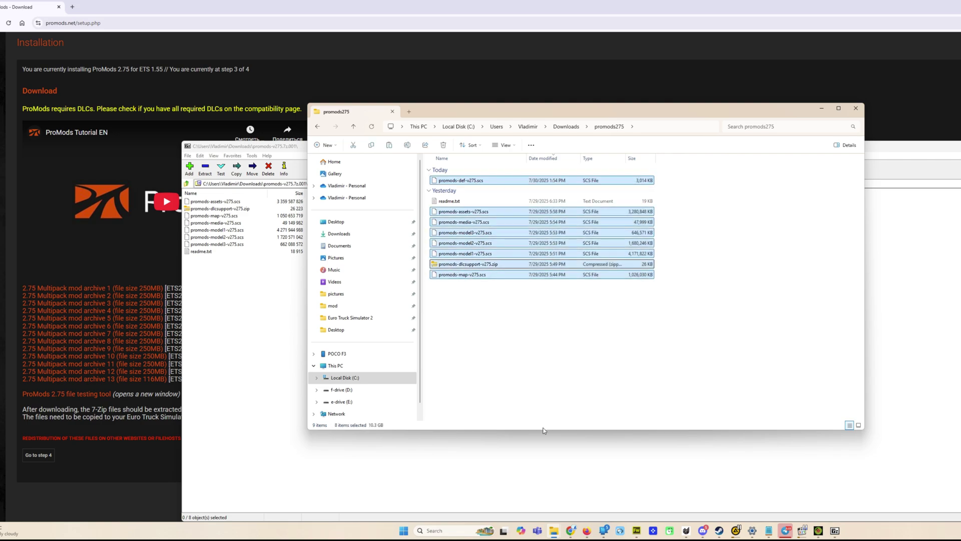
Switch to the Euro Truck Simulator 2 mod folder window and paste the copied ProMods files there
mouse_move(554, 530)
left_click(576, 488)
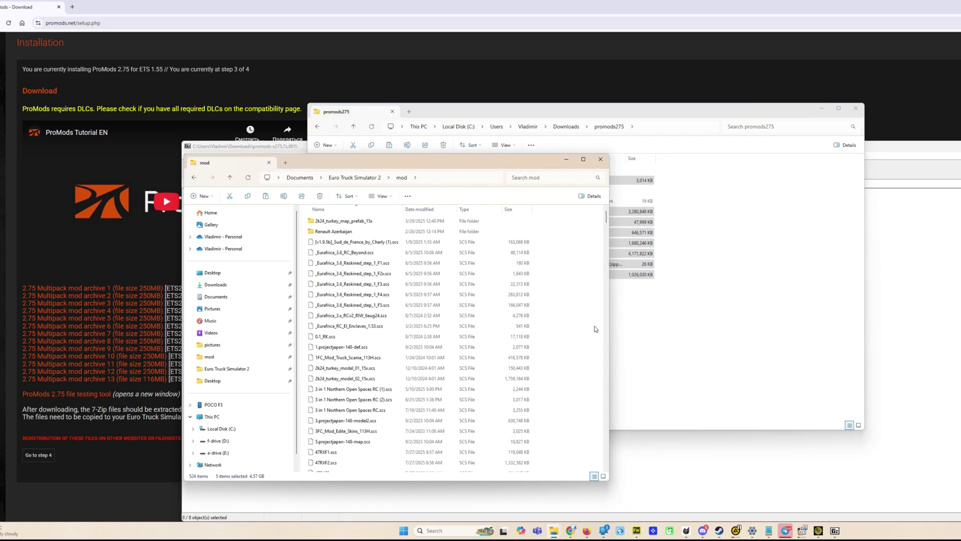
right_click(562, 289)
left_click(572, 298)
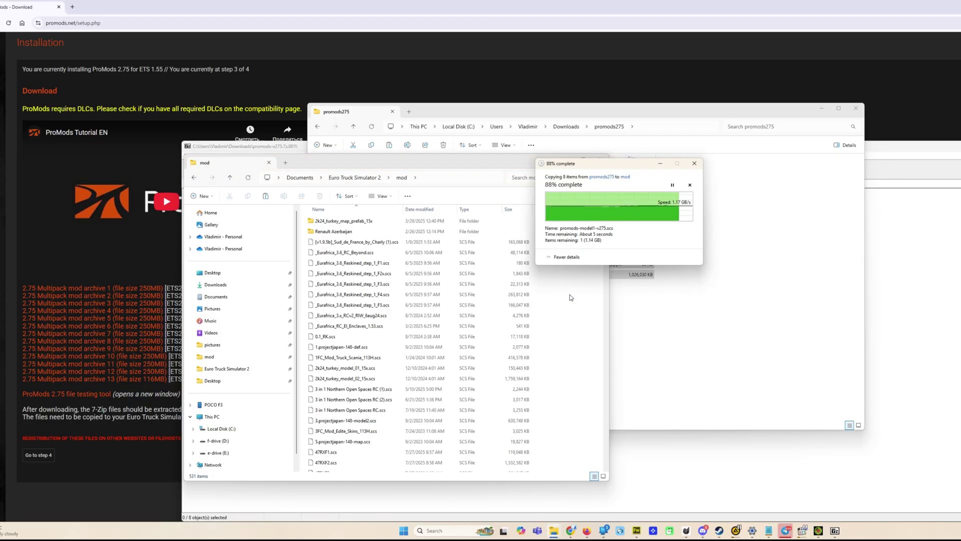
Return the promods275 window to Downloads and minimise it to reveal the pasted files in the mod folder
left_click(437, 149)
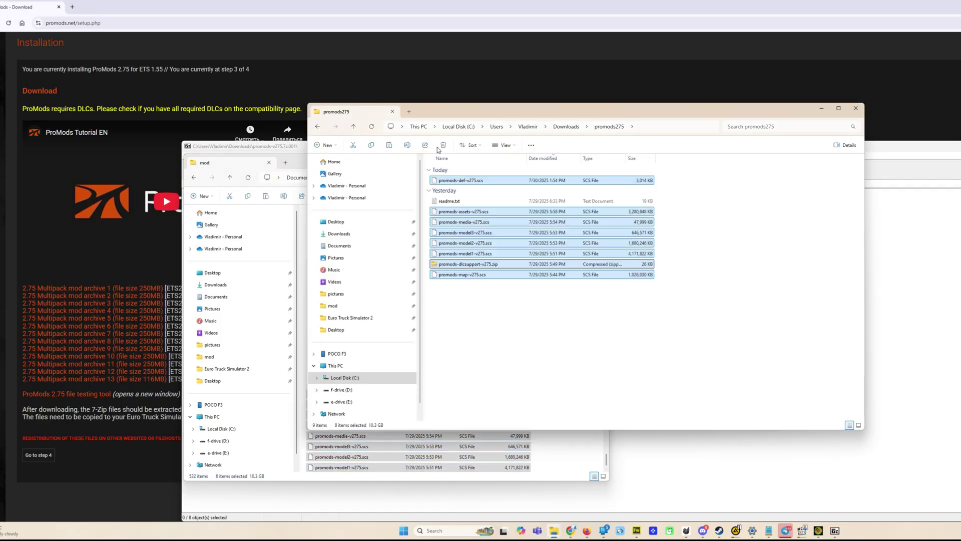
left_click(566, 127)
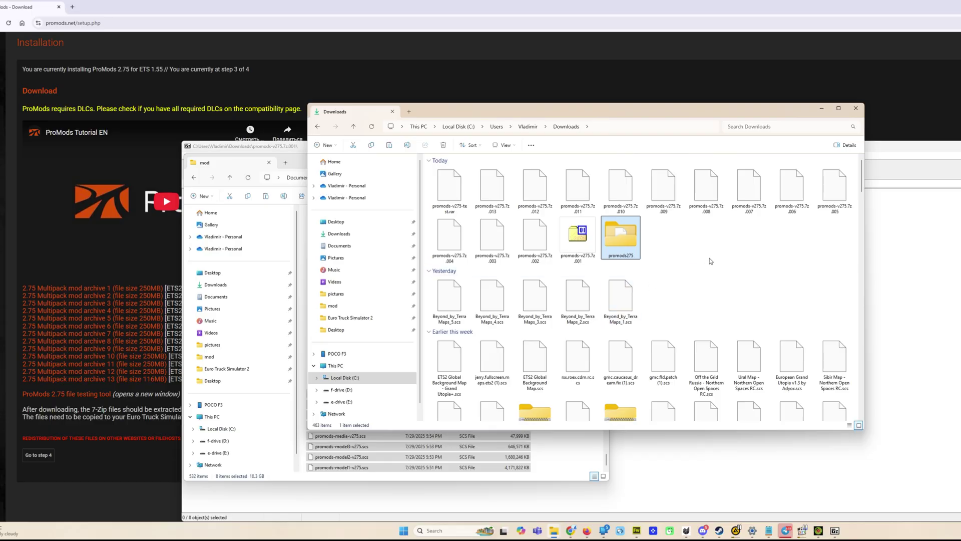
left_click(827, 110)
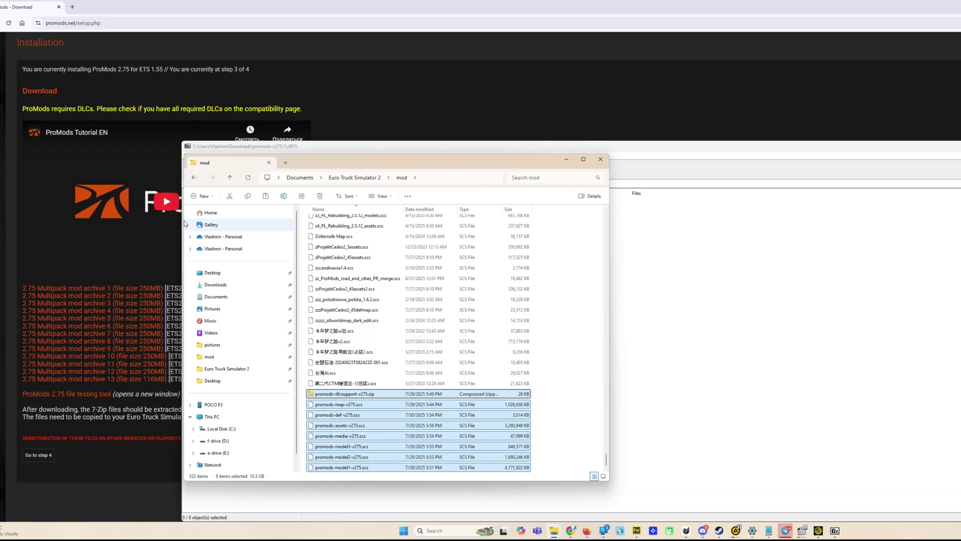
Switch to the ProMods Add-ons page in the browser and request the Middle-East Add-On Pack v2.75 download for ETS2 1.55
key("alt+Tab")
scroll(349, 207, "up", 3)
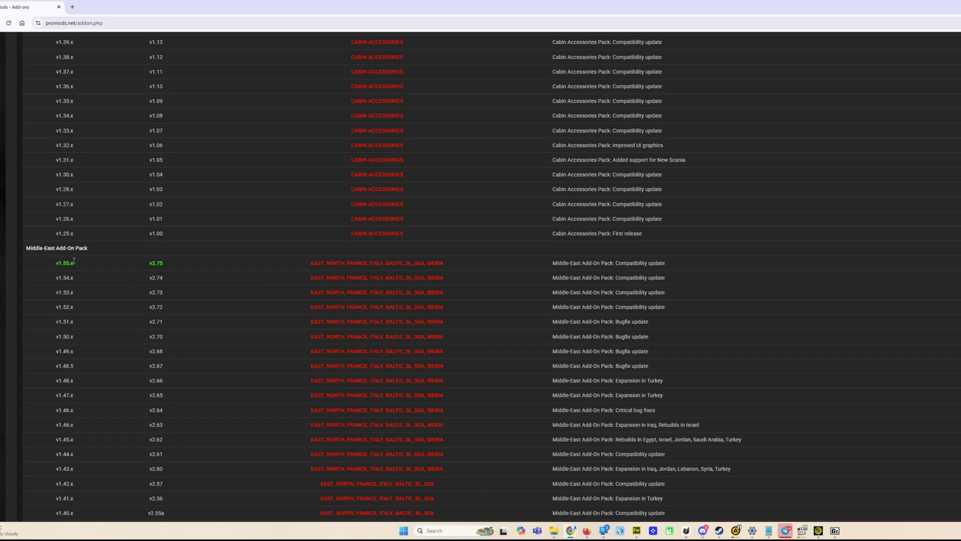
left_click(279, 266)
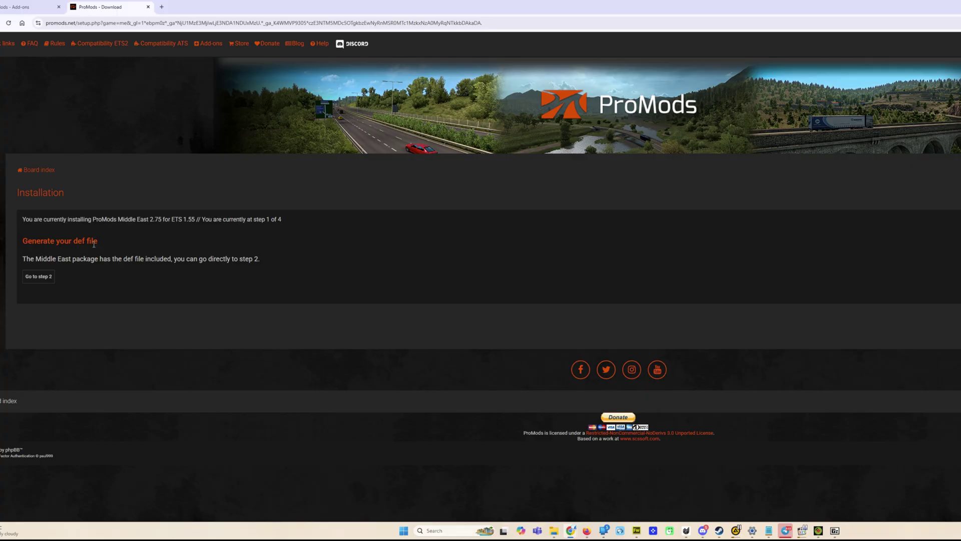
left_click(40, 277)
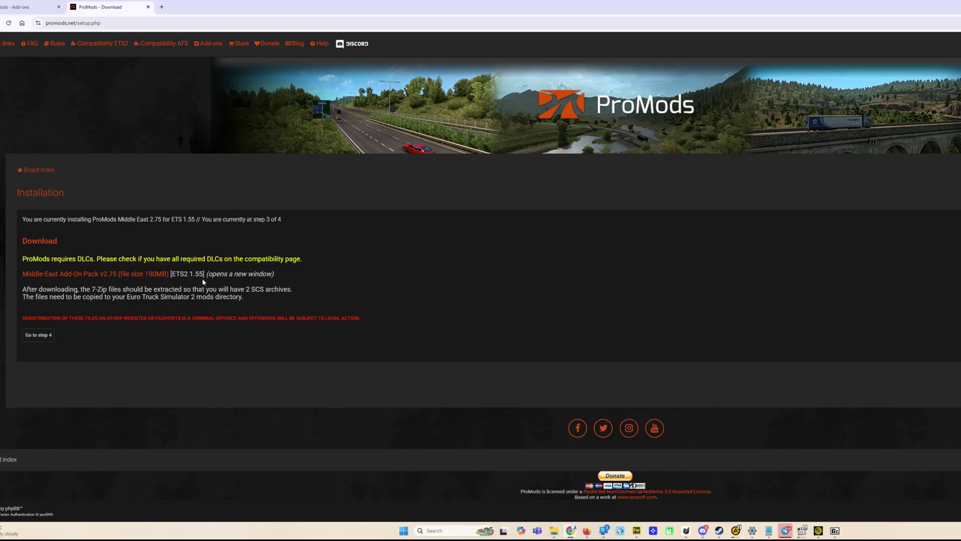
left_click(118, 275)
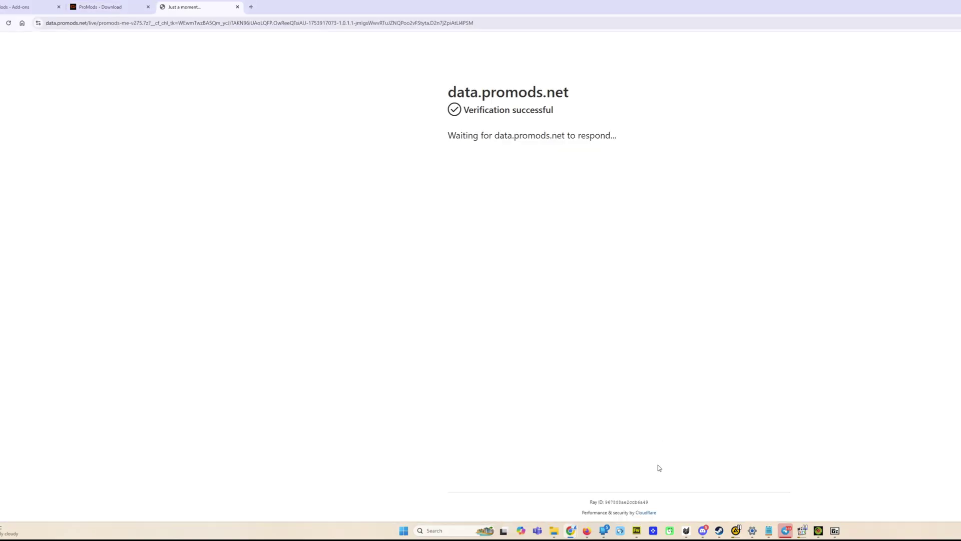
mouse_move(571, 534)
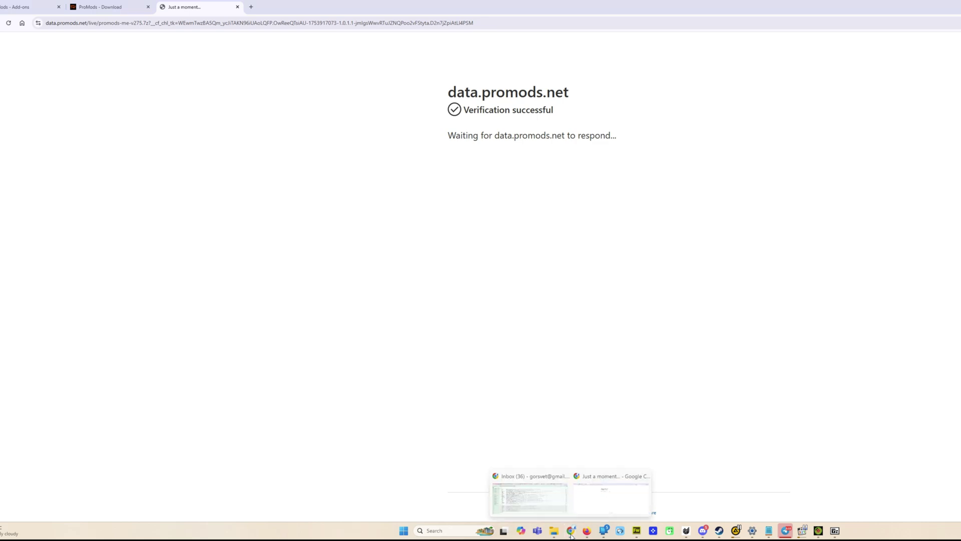
left_click(598, 501)
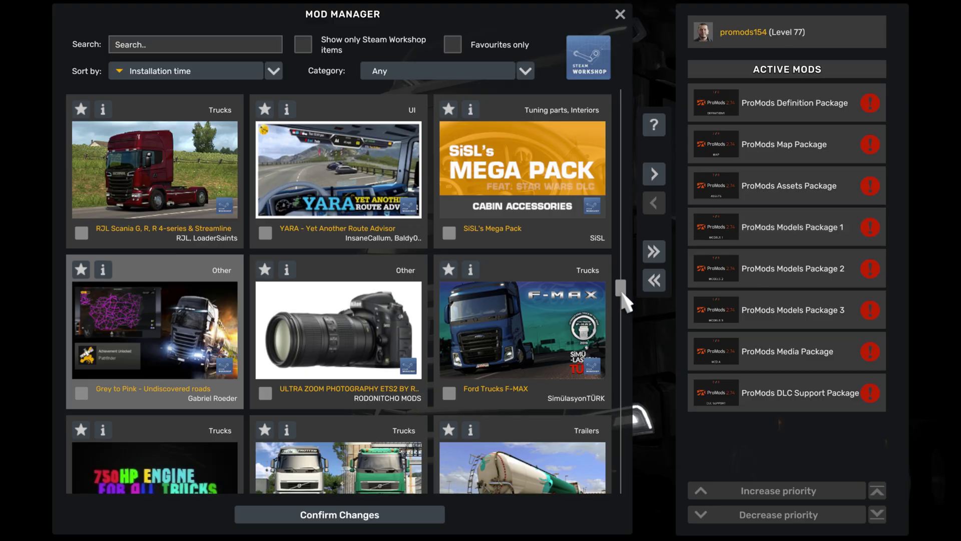
In Euro Truck Simulator 2's Mod Manager, activate the ProMods 2.75 DLC Support Package
left_click_drag(621, 290, 621, 100)
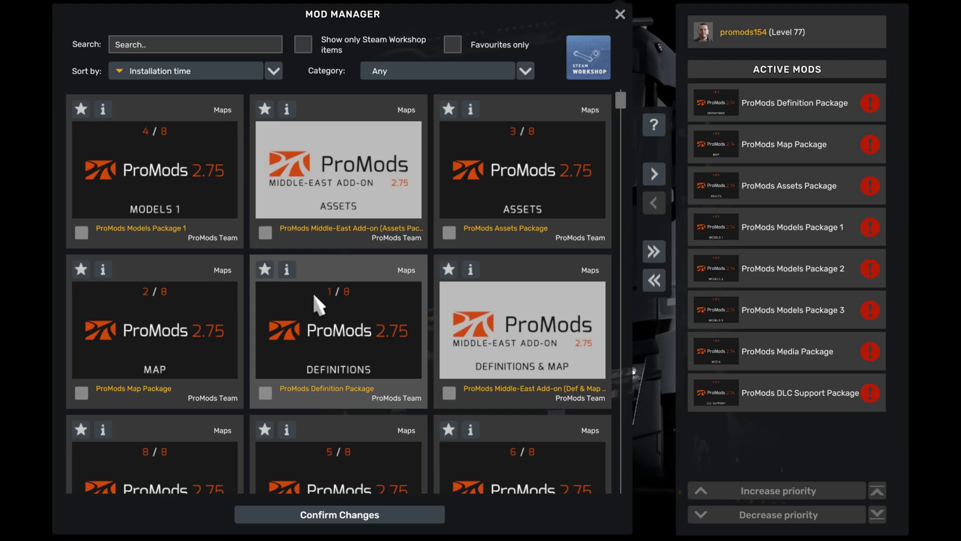
scroll(360, 305, "down", 1)
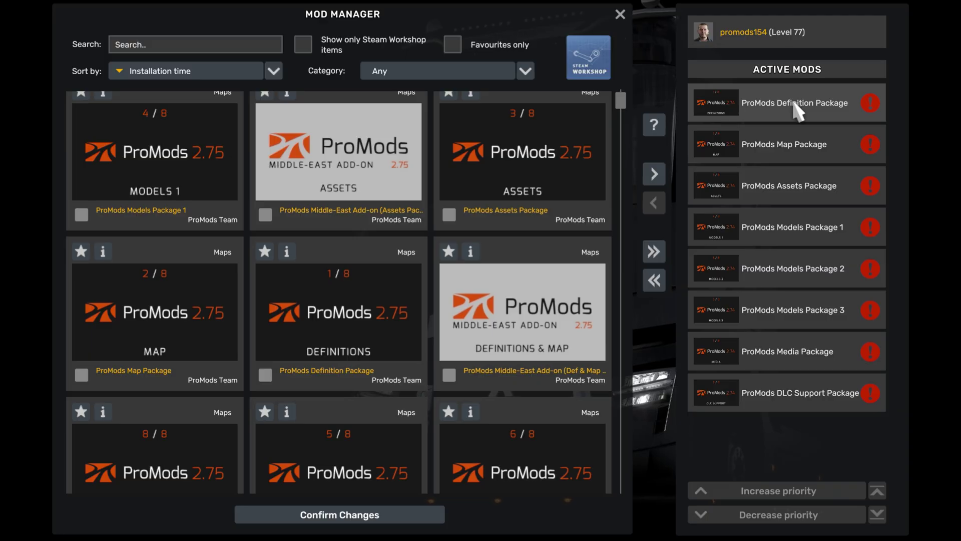
scroll(500, 301, "down", 3)
left_click(155, 326)
left_click(654, 174)
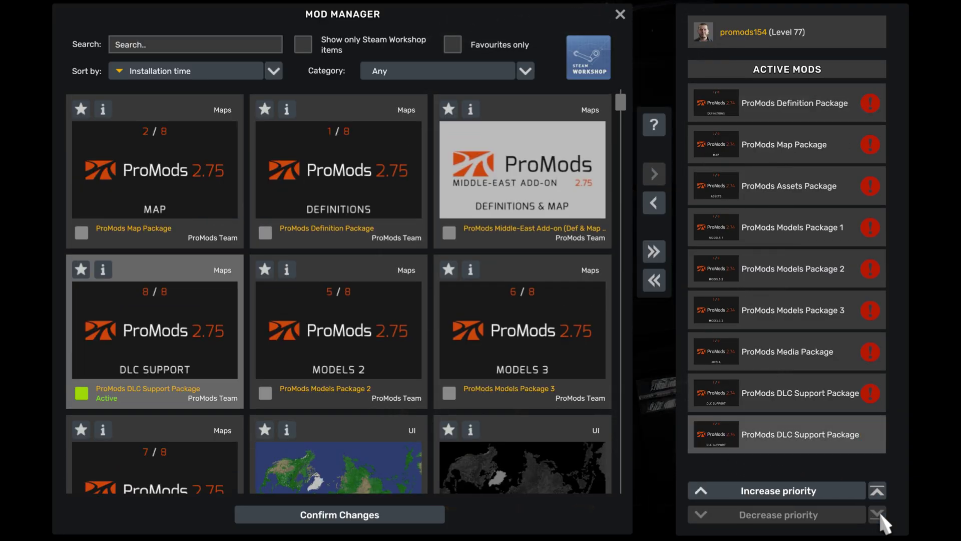
Activate the ProMods 2.75 Media Package and place it directly above the 2.75 DLC Support Package
scroll(322, 240, "up", 3)
scroll(215, 279, "down", 6)
double_click(214, 279)
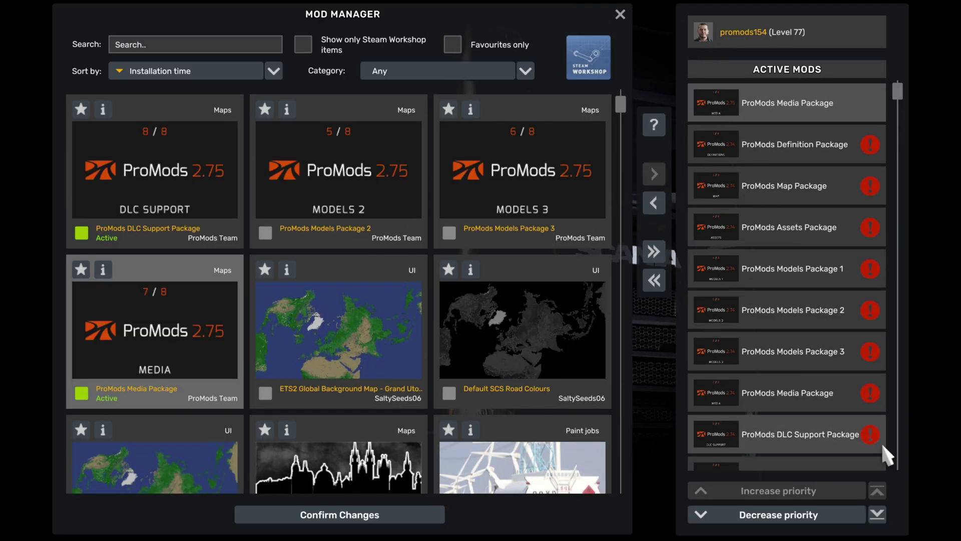
left_click(877, 514)
left_click(835, 491)
Activate ProMods 2.75 Models Package 3 and place it directly above the 2.75 Media Package
scroll(380, 300, "up", 3)
double_click(501, 321)
left_click(877, 514)
left_click(835, 490)
left_click(835, 490)
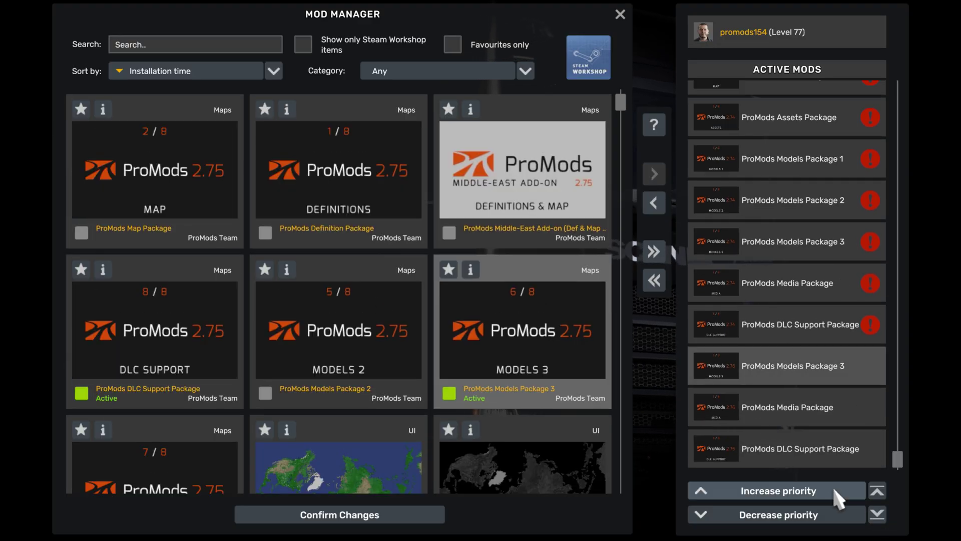
Activate the ProMods 2.75 Map Package and place it directly above 2.75 Models Package 3
scroll(156, 325, "up", 3)
double_click(156, 325)
left_click(877, 514)
left_click(831, 491)
left_click(831, 490)
left_click(832, 491)
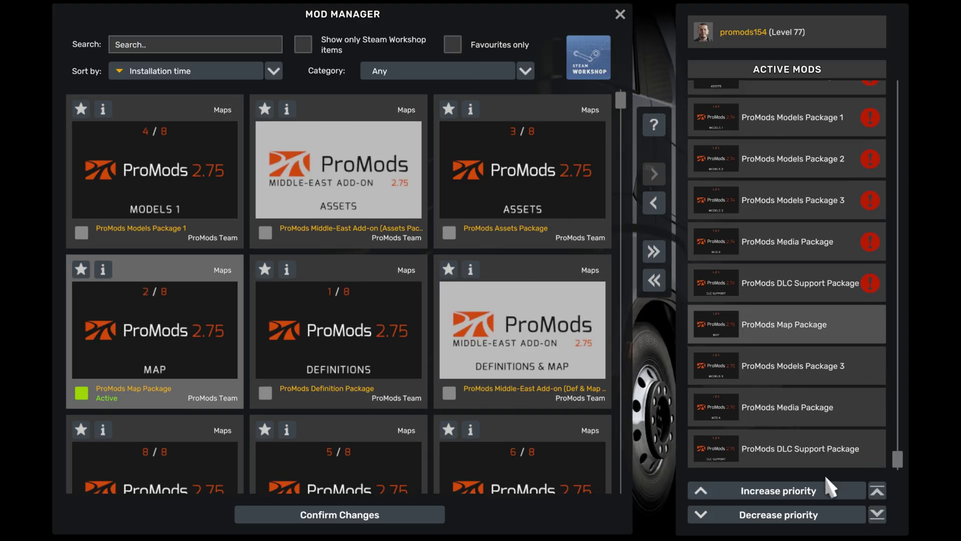
Activate ProMods 2.75 Models Package 2 and place it between the 2.75 Map Package and Models Package 3
left_click(596, 291)
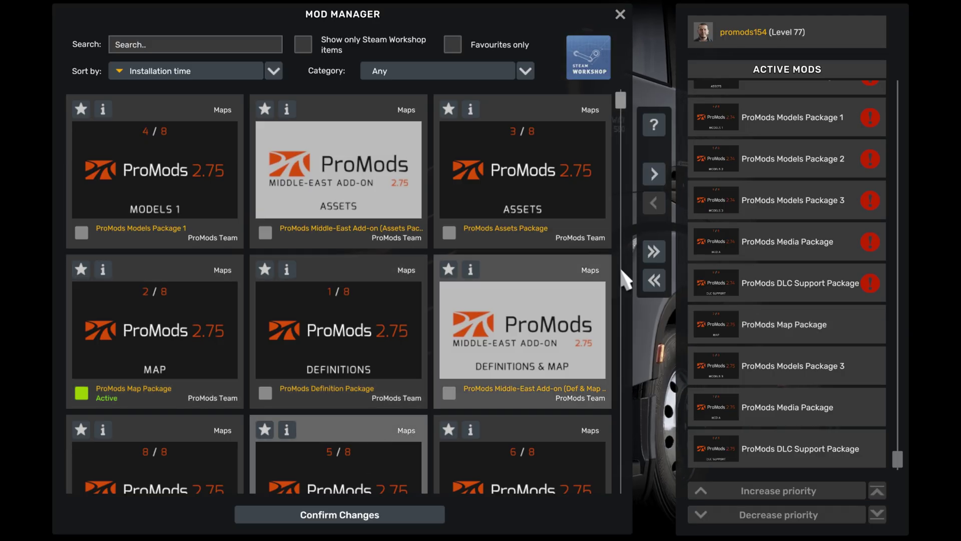
scroll(601, 300, "down", 3)
double_click(339, 330)
left_click(878, 514)
left_click(831, 491)
left_click(831, 491)
left_click(831, 491)
Activate ProMods 2.75 Models Package 1 and place it between the 2.75 Map Package and Models Package 2
scroll(363, 269, "up", 3)
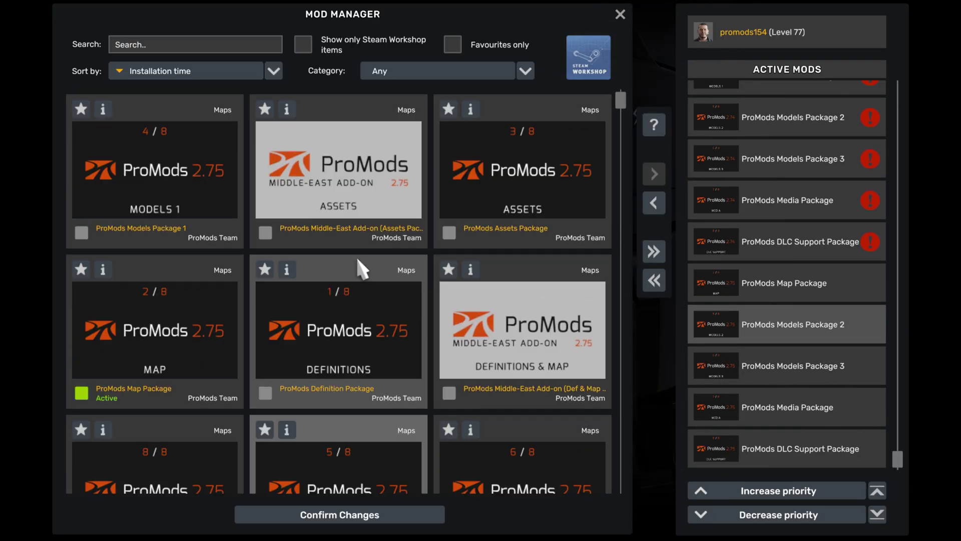
double_click(155, 170)
left_click(877, 515)
left_click(716, 491)
left_click(716, 491)
left_click(716, 490)
left_click(716, 490)
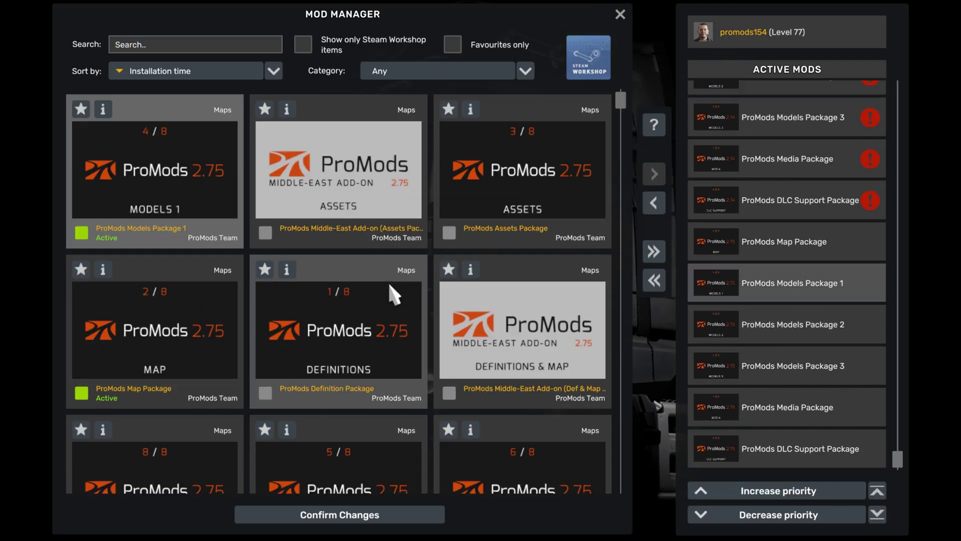
Activate the ProMods 2.75 Assets Package and place it between the 2.75 Map Package and Models Package 1
double_click(522, 170)
left_click(877, 514)
left_click(837, 491)
left_click(836, 490)
left_click(837, 491)
left_click(837, 491)
left_click(836, 491)
Activate the ProMods 2.75 Definition Package and place it directly above the 2.75 Map Package
scroll(408, 300, "down", 3)
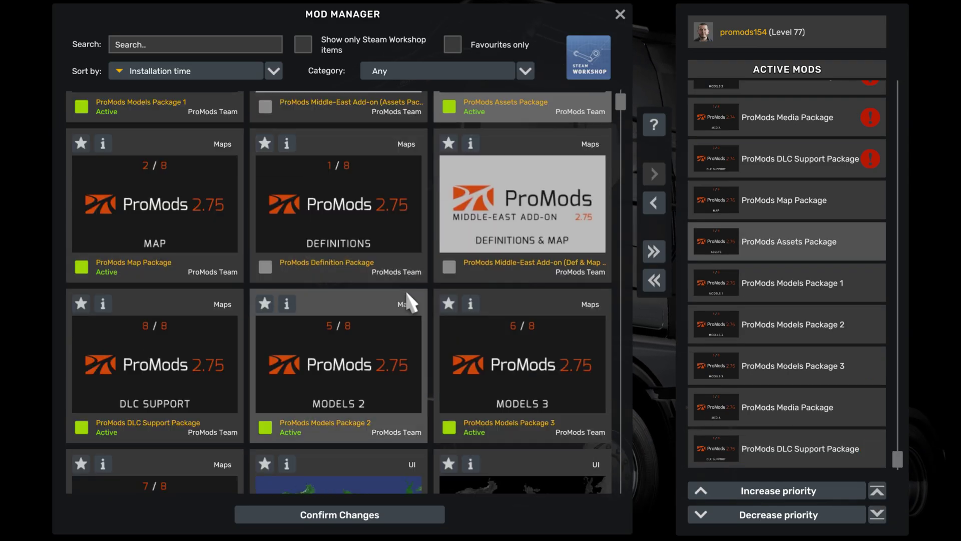
scroll(408, 301, "up", 3)
double_click(385, 299)
left_click(877, 514)
left_click(833, 491)
left_click(834, 491)
left_click(833, 490)
left_click(833, 491)
left_click(833, 491)
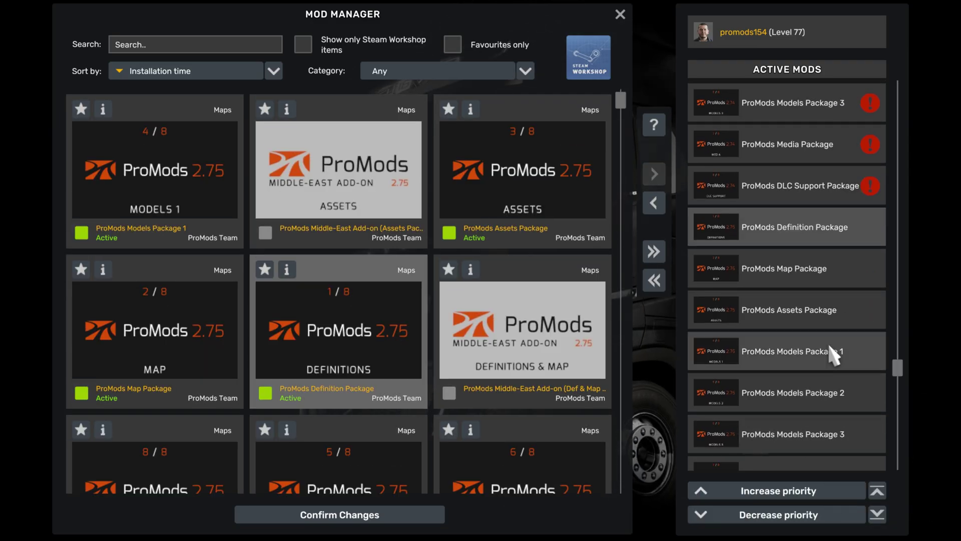
Remove all eight incompatible ProMods 2.74 packages from the active mods and confirm the mod changes
scroll(834, 353, "up", 3)
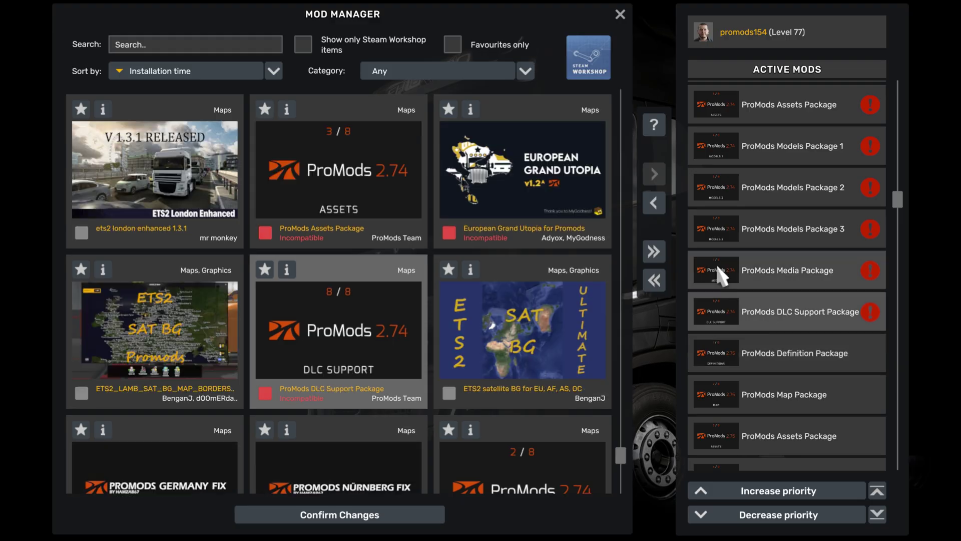
left_click(654, 203)
left_click(764, 312)
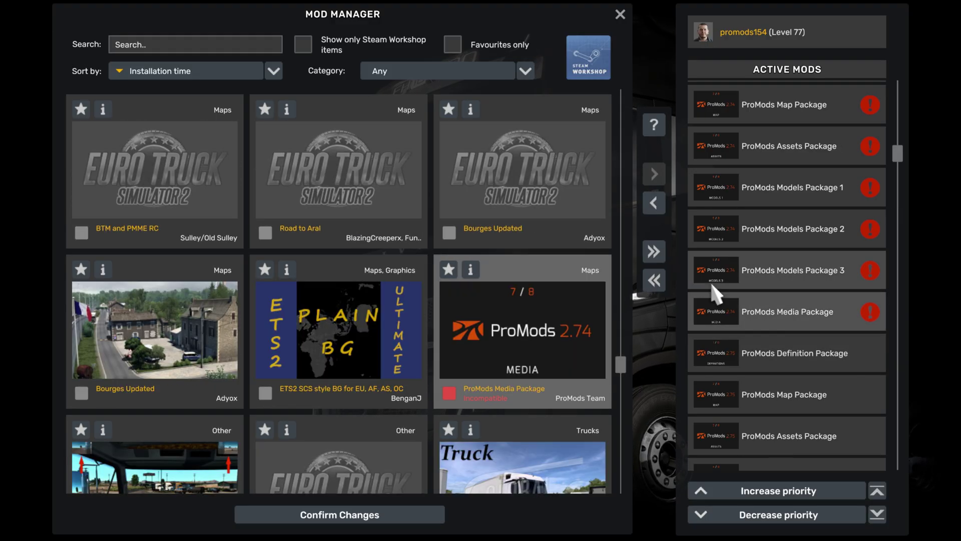
left_click(654, 202)
left_click(654, 203)
left_click(654, 203)
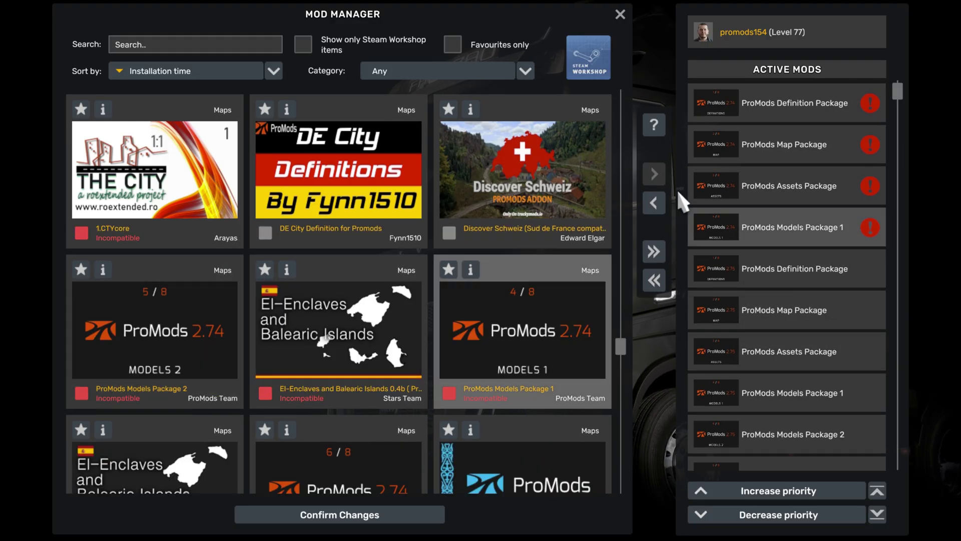
left_click(654, 202)
left_click(654, 203)
left_click(654, 203)
left_click(654, 203)
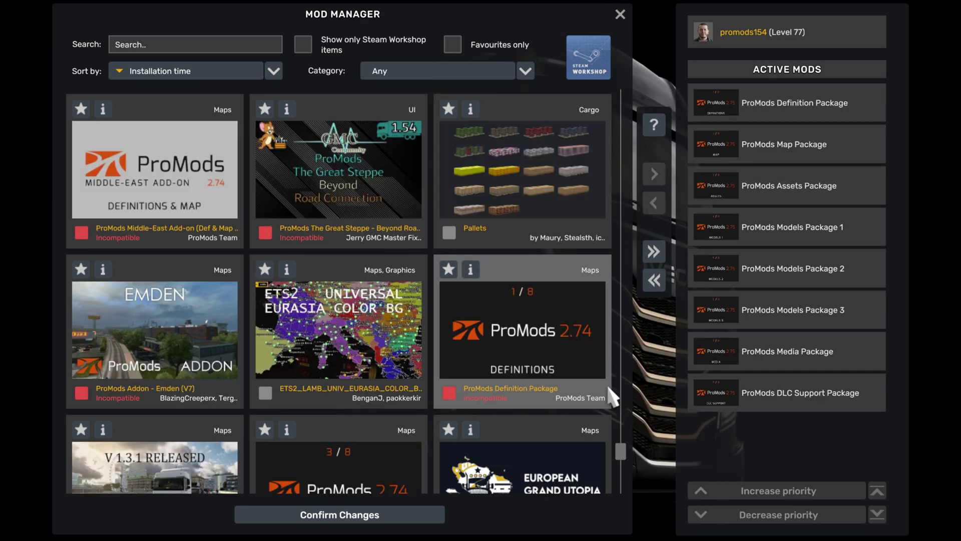
left_click(366, 512)
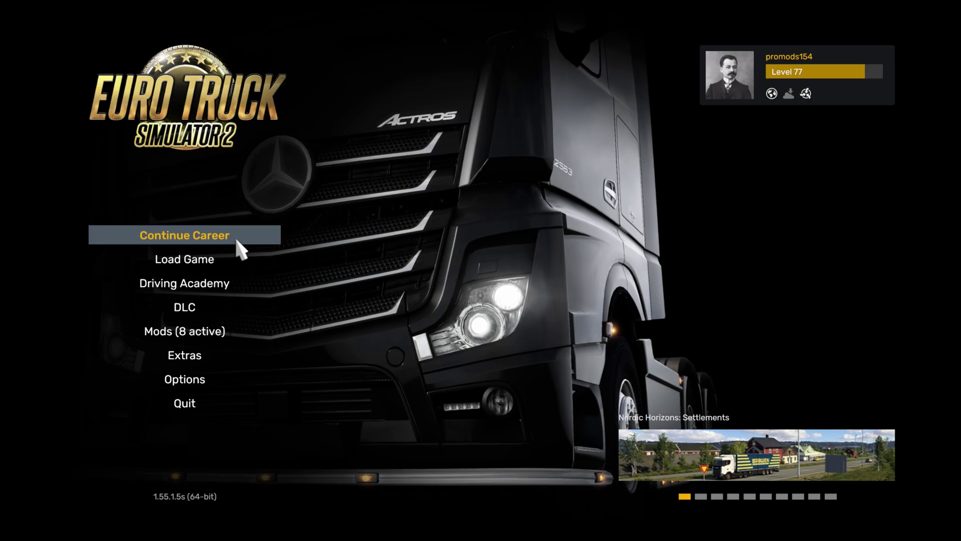
Continue the career by loading the latest autosave despite its missing mods
left_click(235, 236)
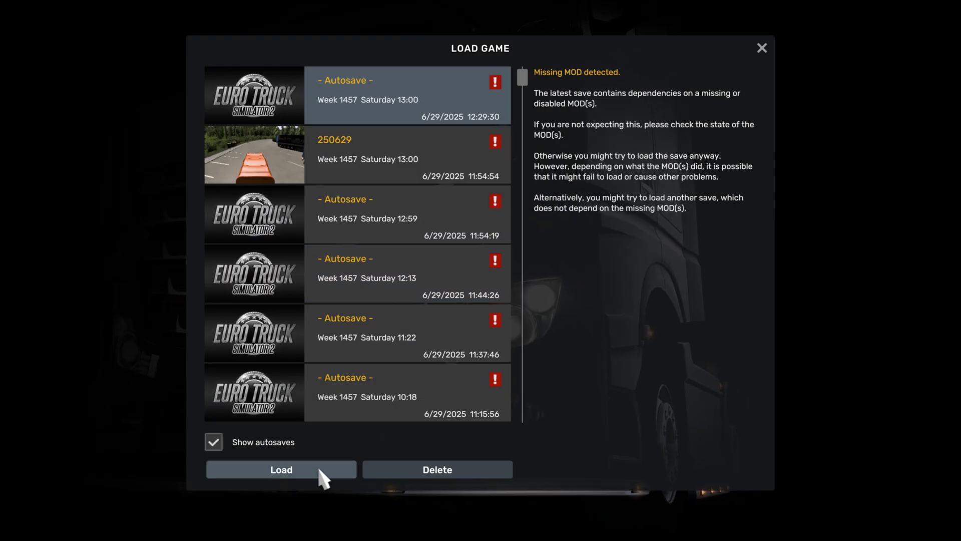
left_click(317, 466)
left_click(443, 448)
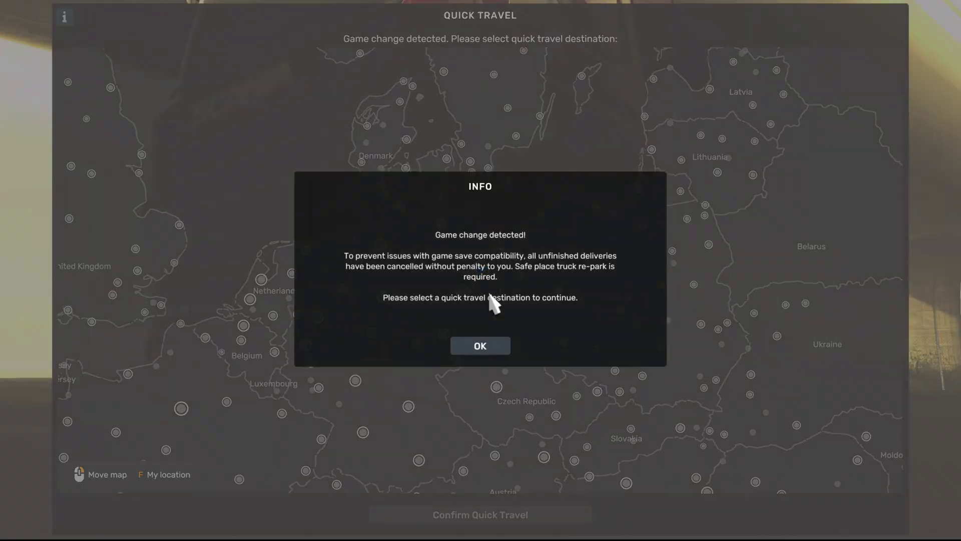
Acknowledge the game change notice and quick travel to the eastern German destination nearest the truck's current location
left_click(481, 346)
left_click(467, 299)
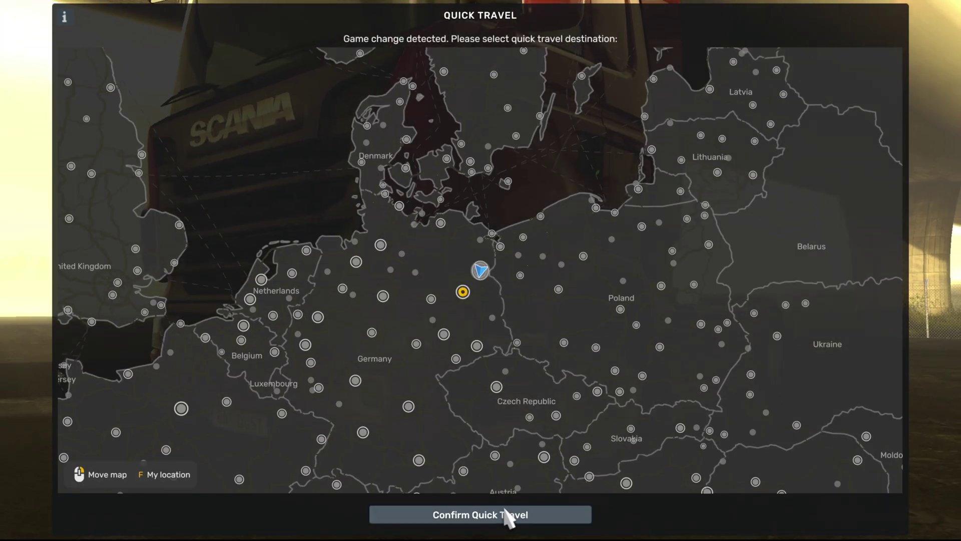
left_click(450, 515)
Open the world map and examine the road network across Central and Eastern Europe, northern Scandinavia and the Caucasus
mouse_move(341, 493)
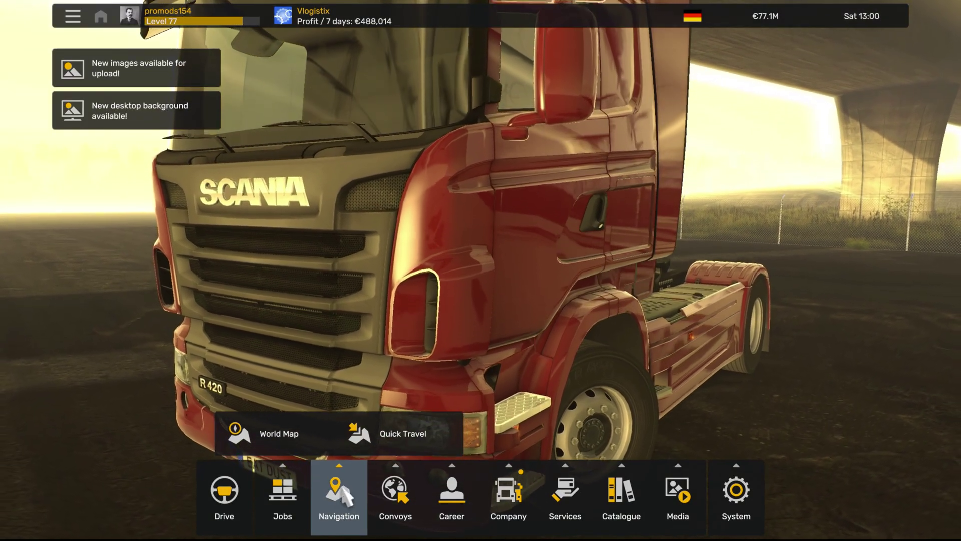
left_click(297, 444)
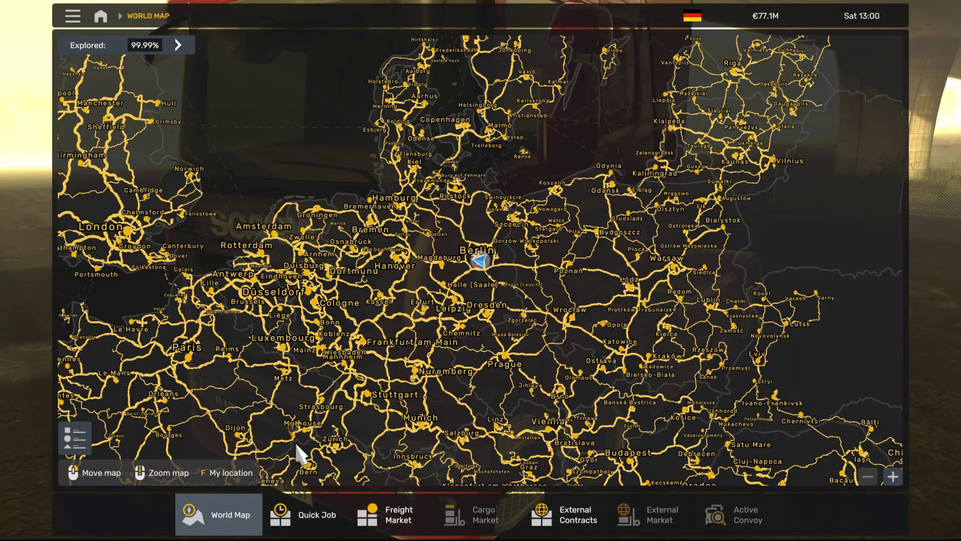
left_click_drag(575, 329, 618, 208)
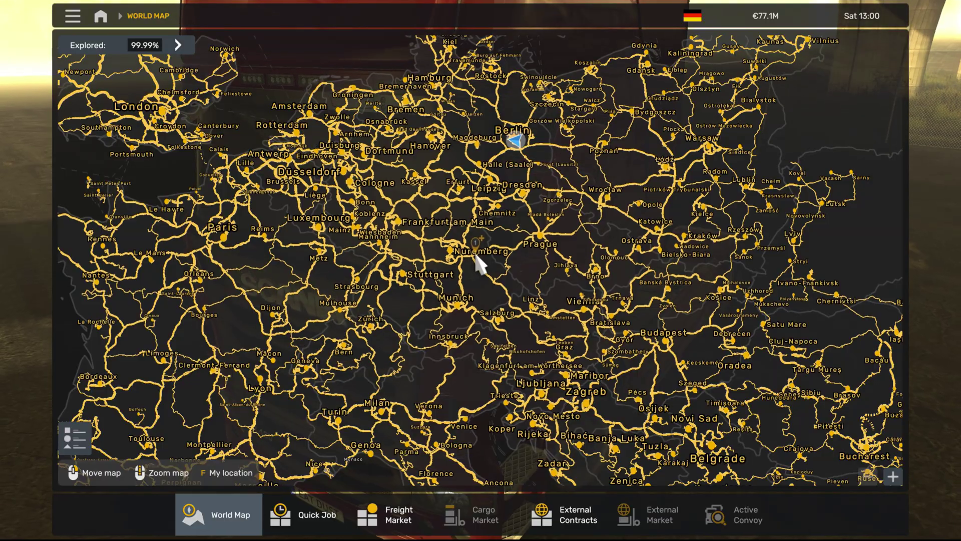
left_click_drag(485, 266, 530, 296)
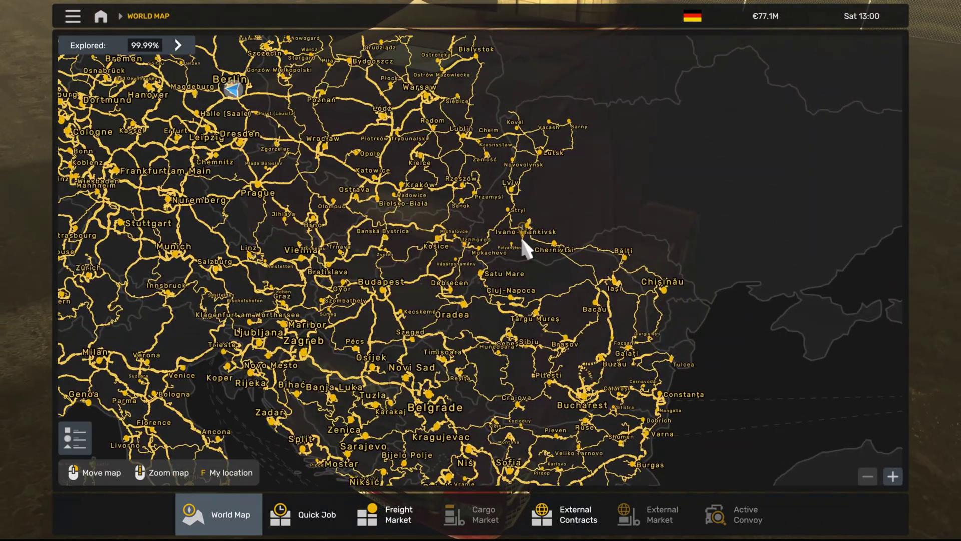
left_click_drag(521, 247, 606, 345)
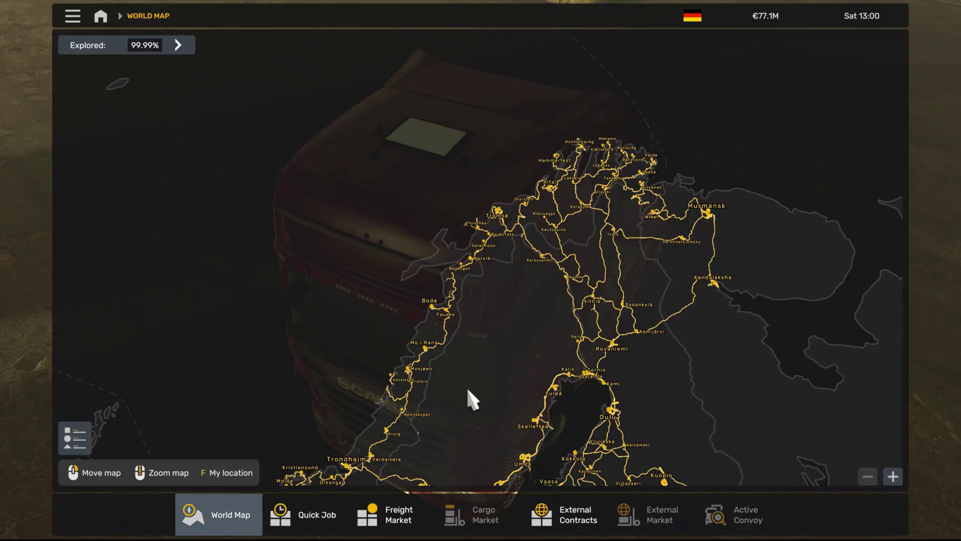
left_click_drag(467, 384, 494, 380)
key("f")
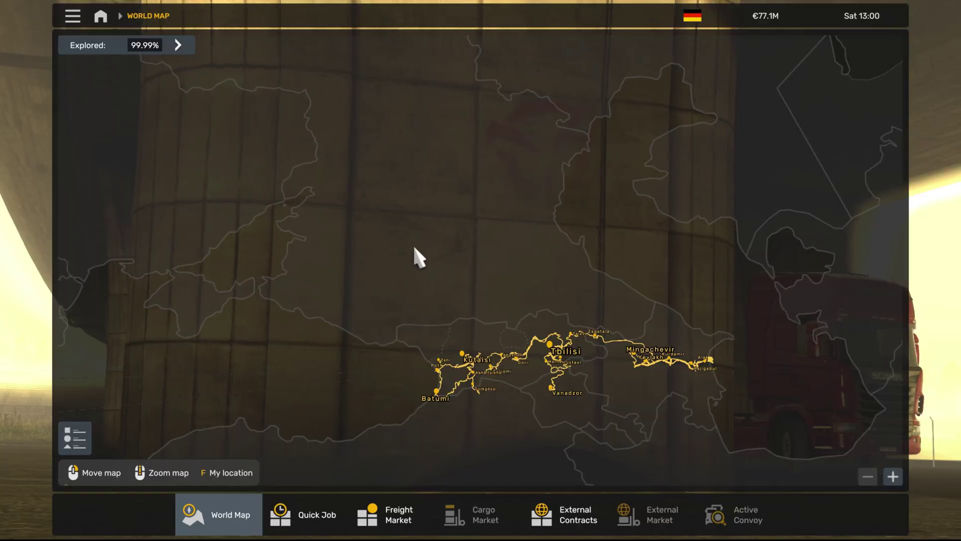
left_click_drag(413, 245, 499, 252)
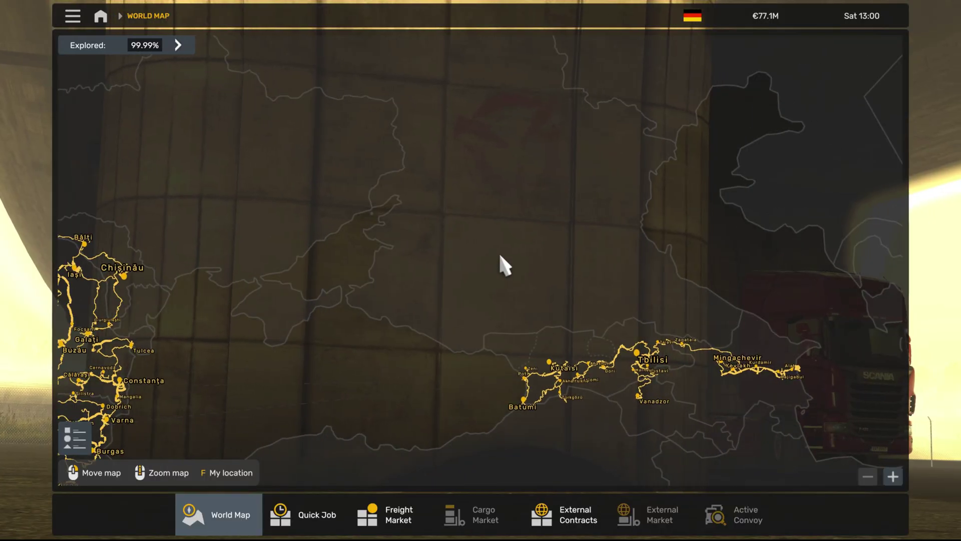